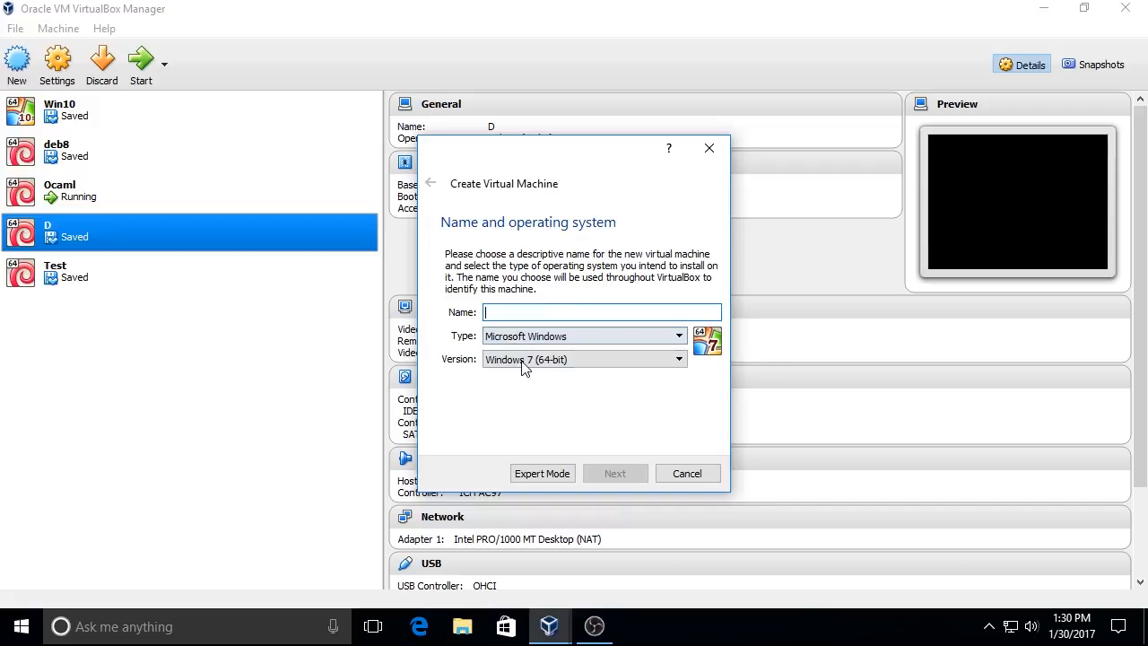
Define the new virtual machine as type Linux, version Debian (64-bit), and name it Debian
click(530, 336)
click(529, 362)
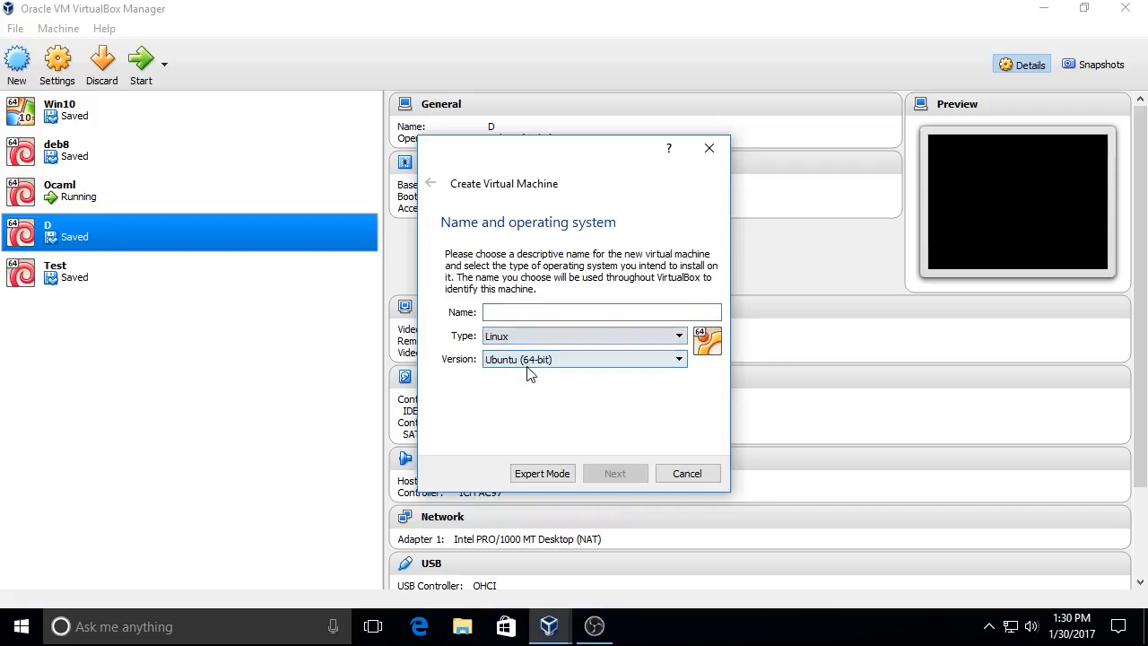
click(531, 361)
scroll(525, 413, up, 4)
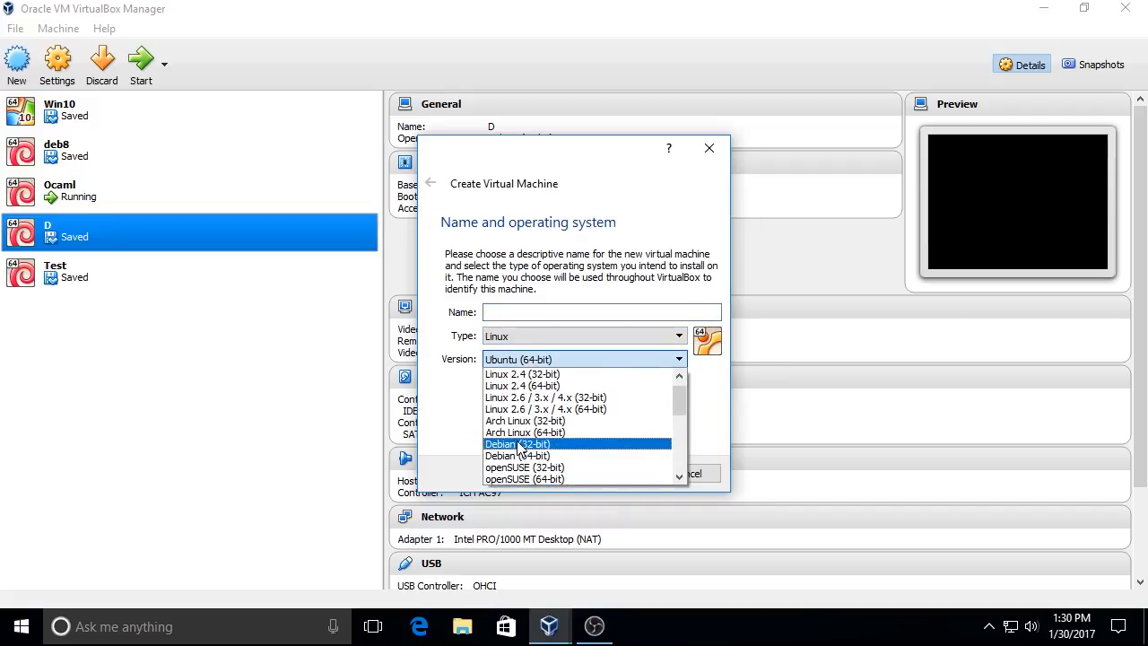
click(519, 467)
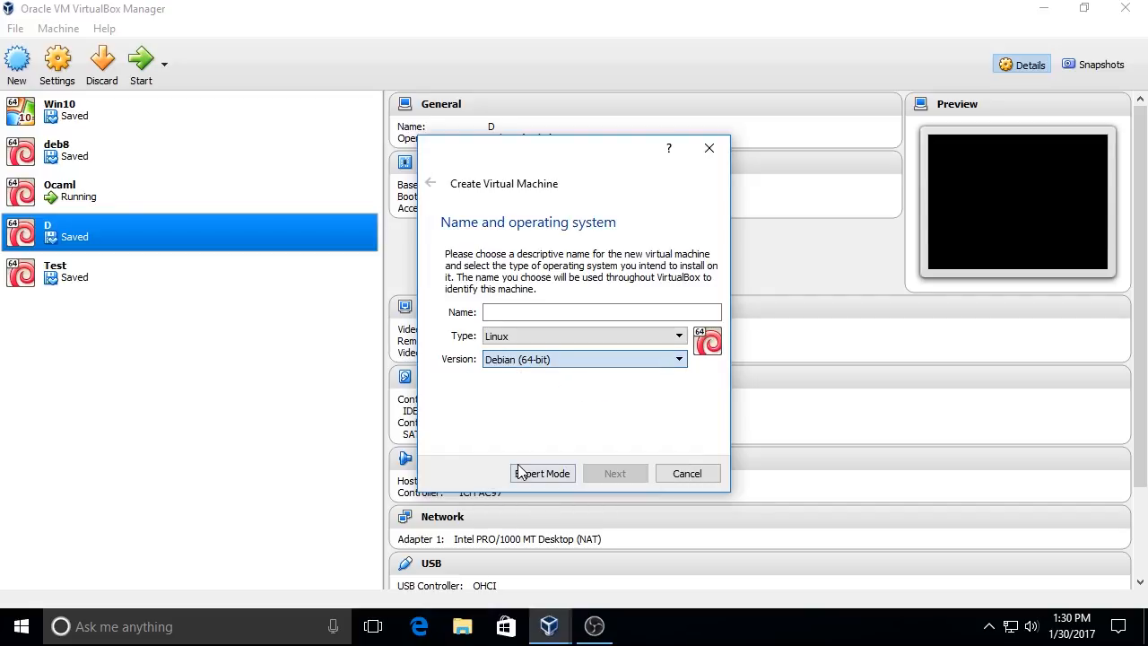
click(503, 312)
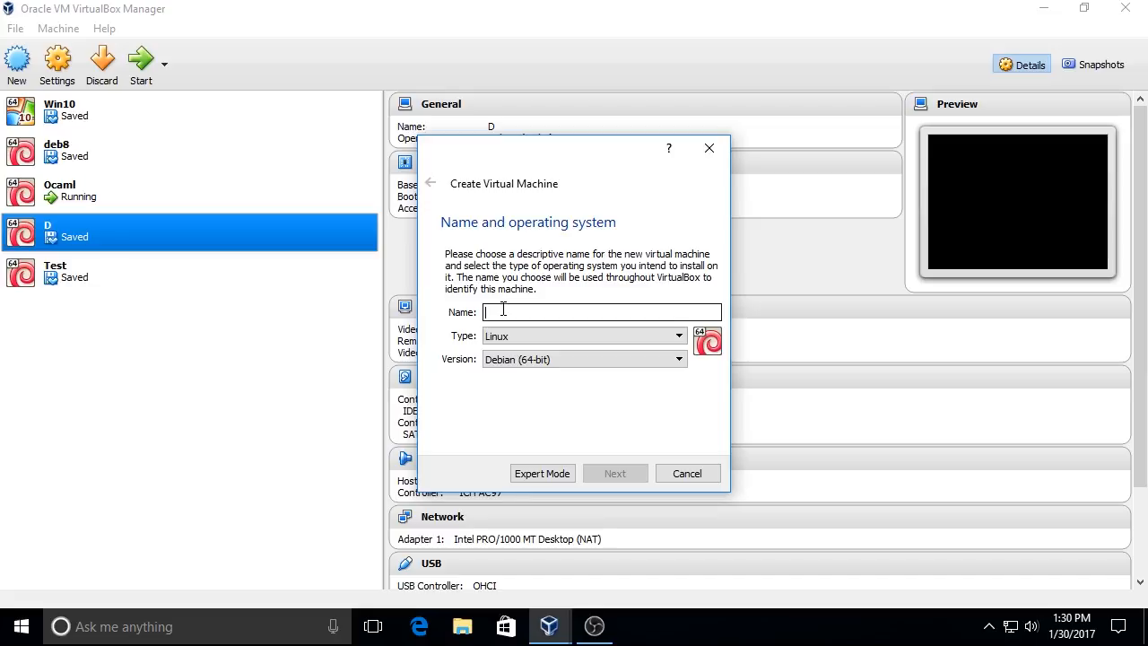
text(Debian)
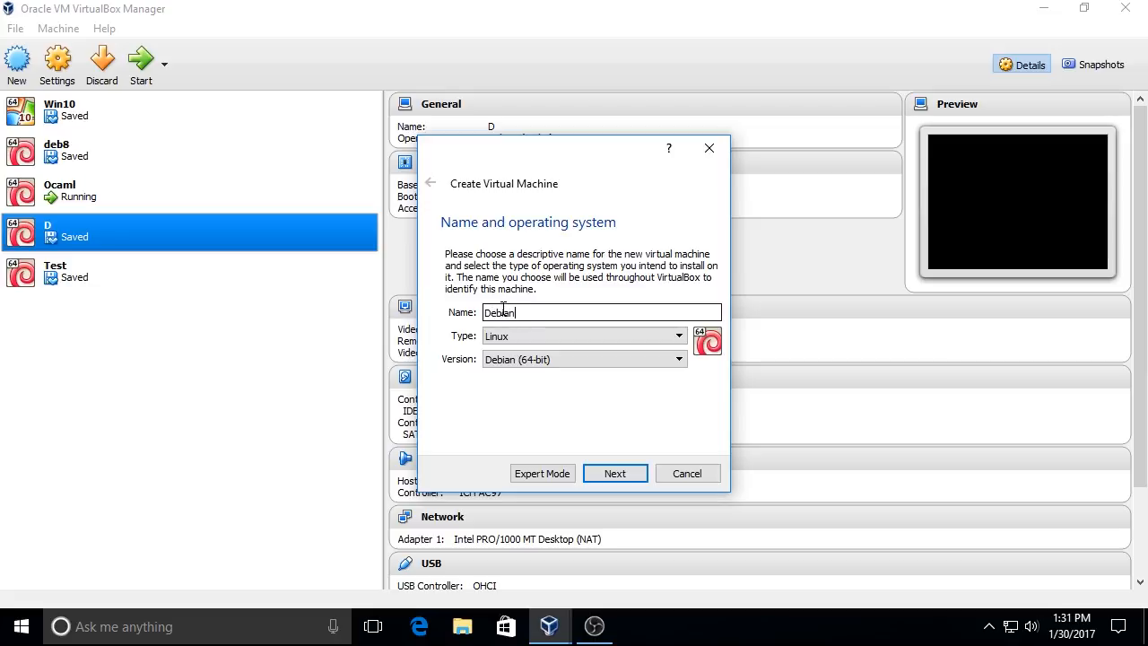
click(610, 476)
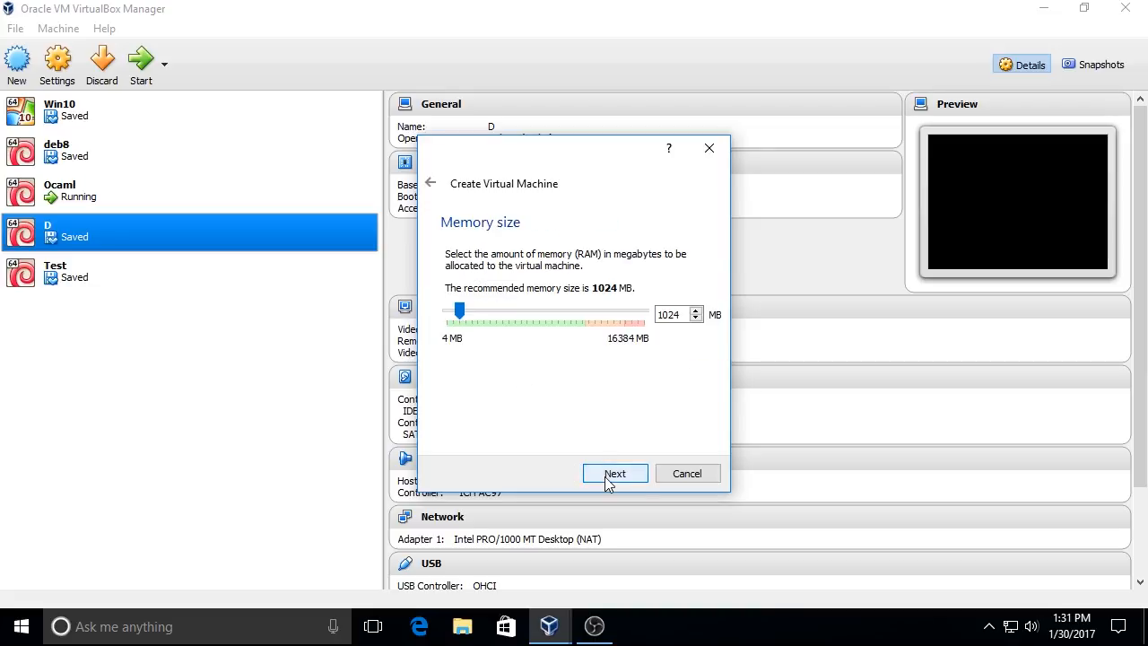
Accept the 1024 MB memory size and choose a new, dynamically allocated virtual hard disk for the machine
click(609, 475)
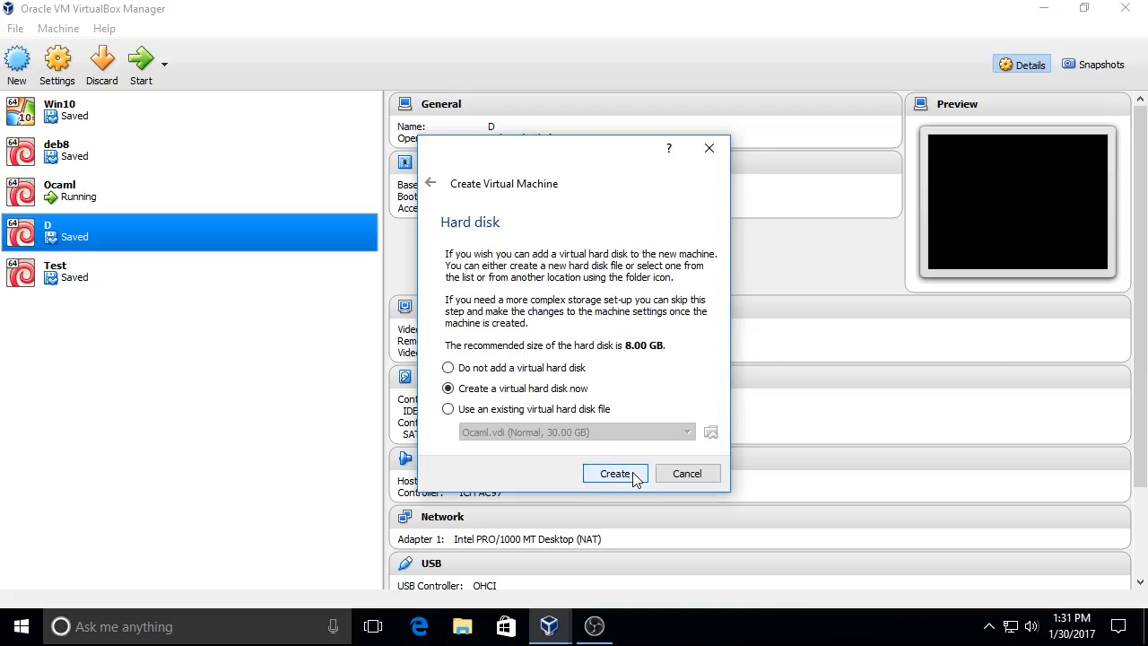
click(631, 476)
click(648, 502)
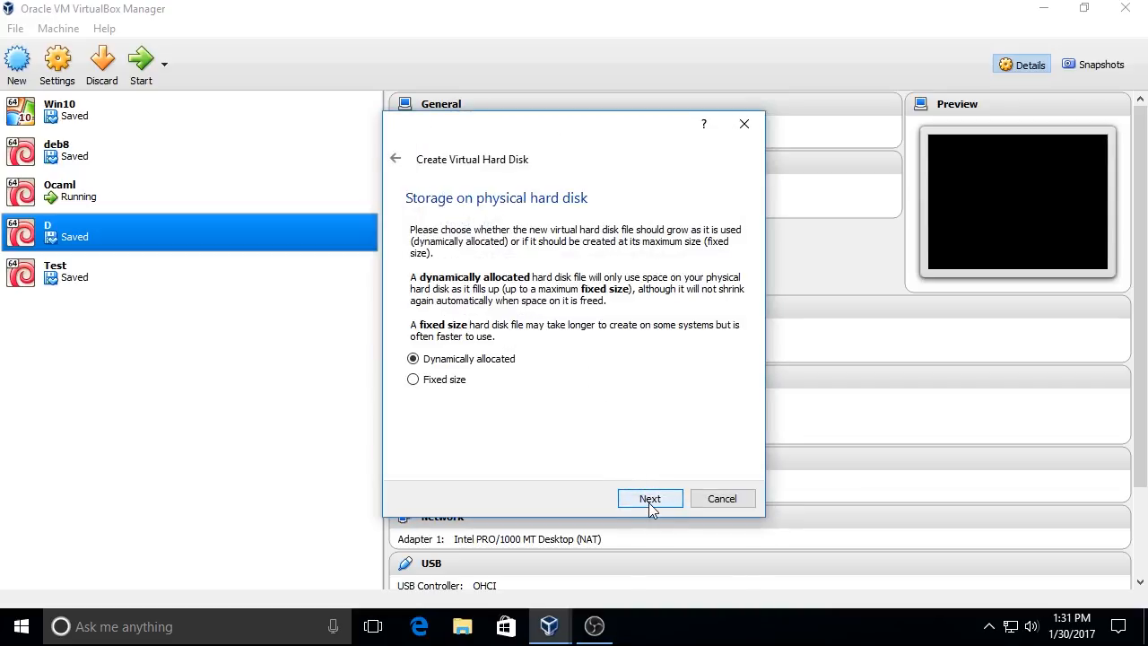
click(650, 502)
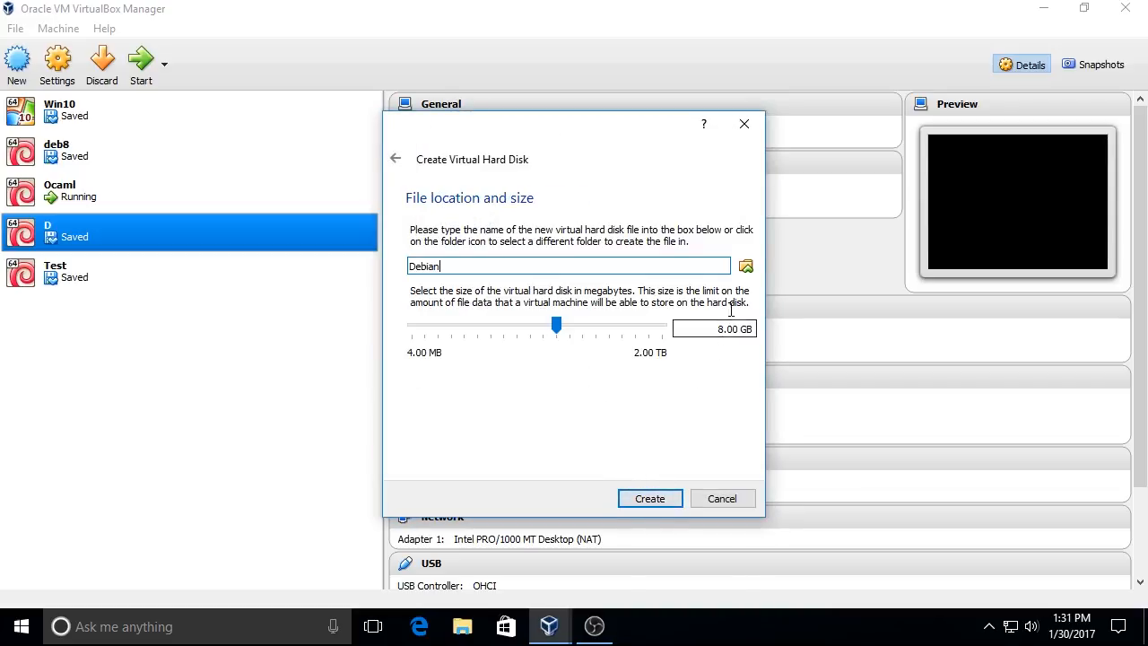
Store the virtual disk as Debian.vdi in E:\vm and create it with a size of 20 GB
click(747, 268)
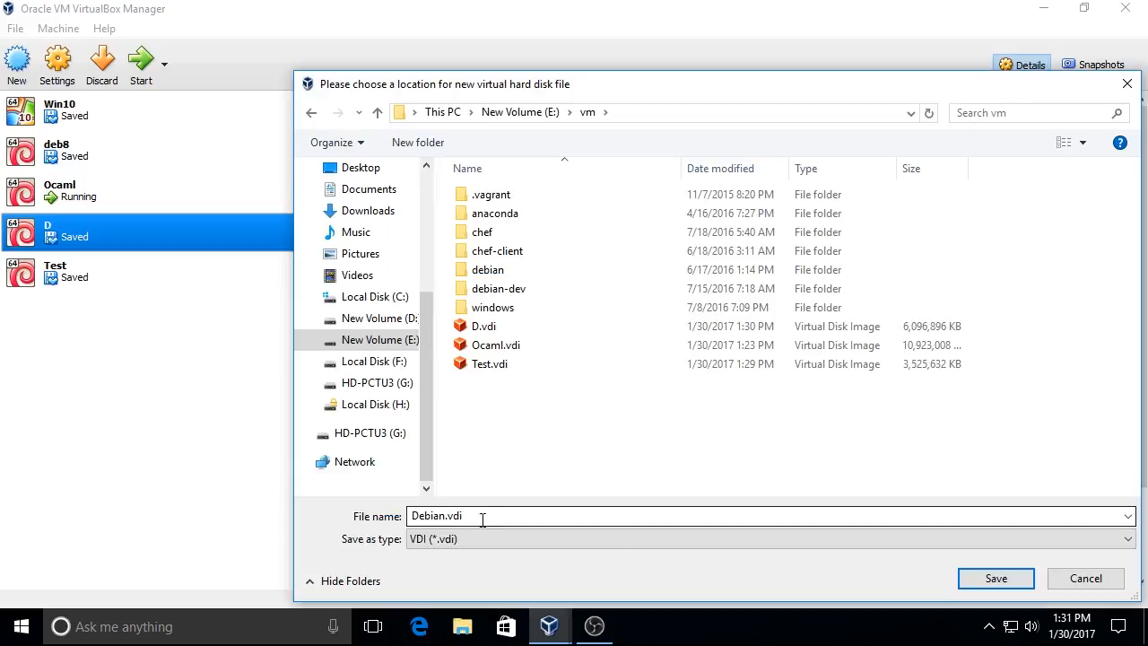
click(987, 579)
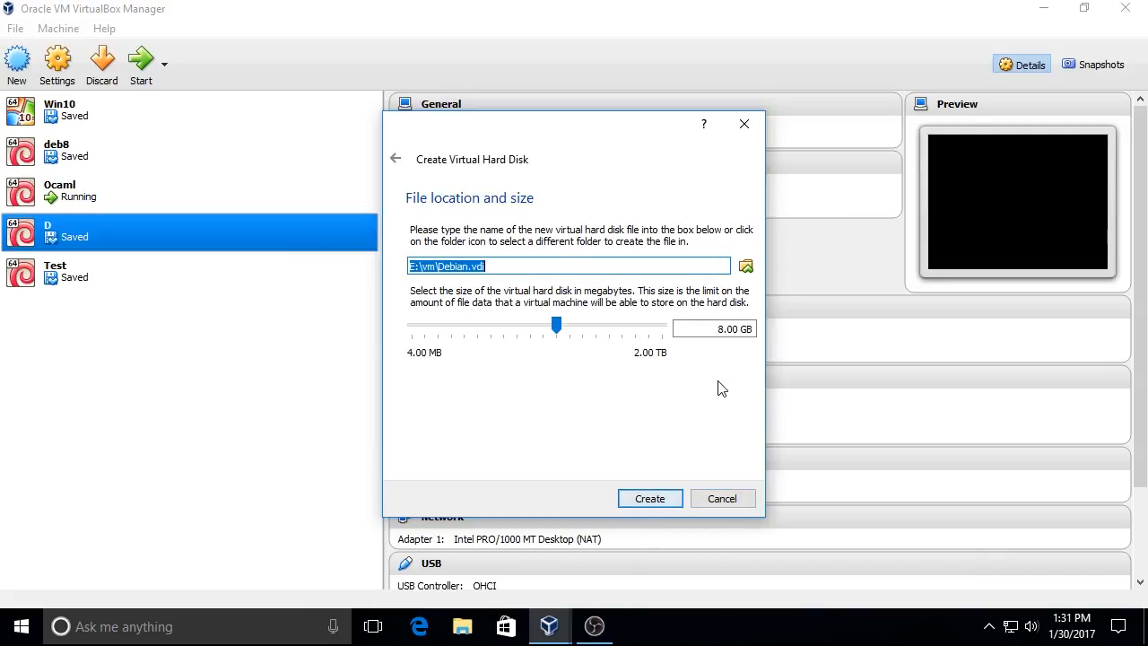
click(724, 330)
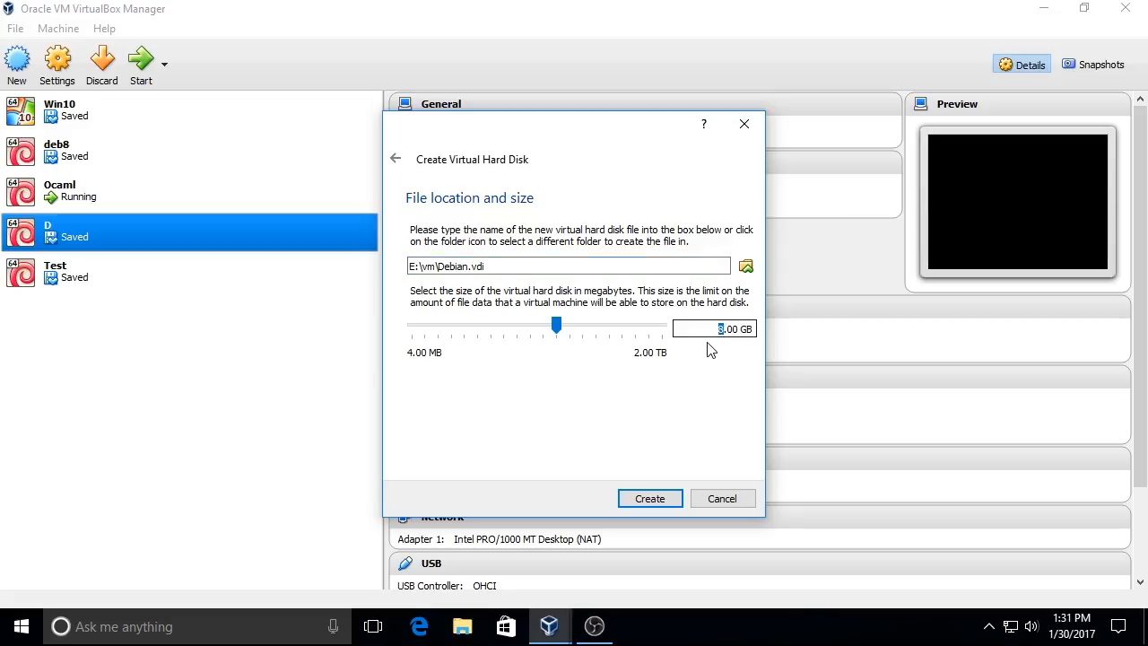
text(20)
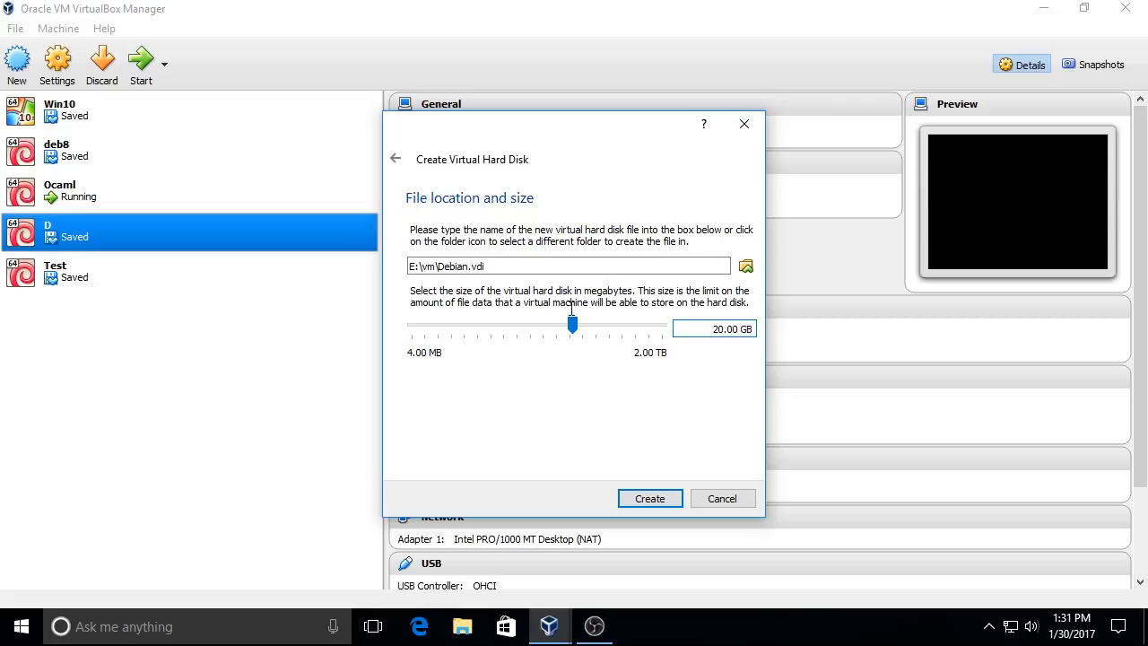
click(638, 502)
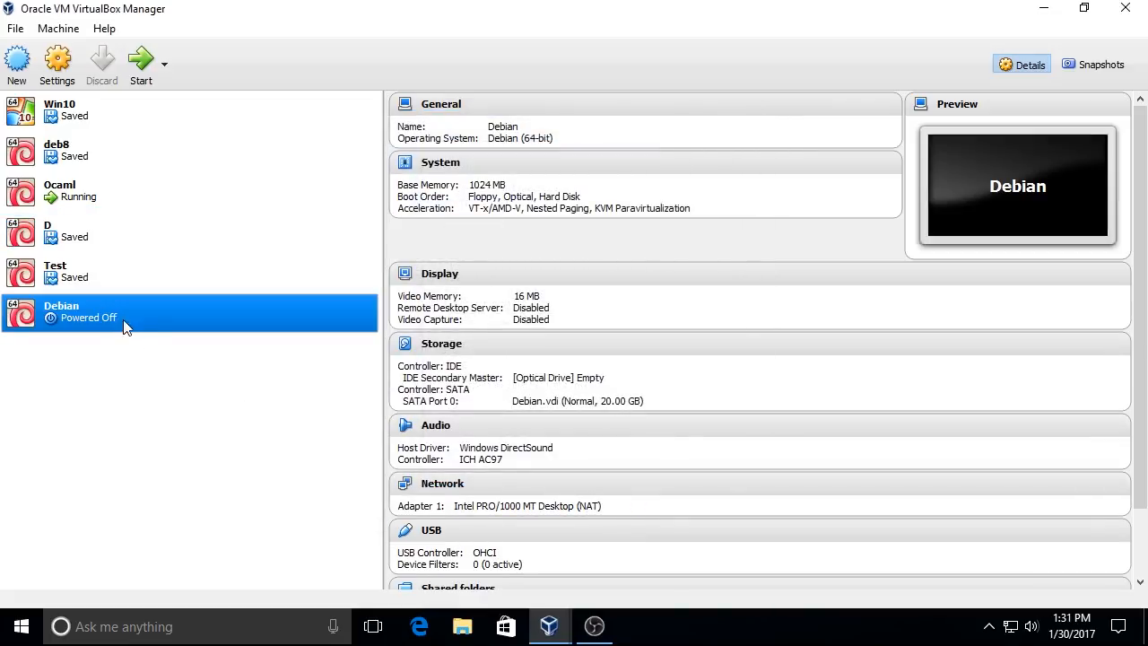
Open the Debian machine's settings and enable EFI in its system options
right_click(128, 320)
click(154, 327)
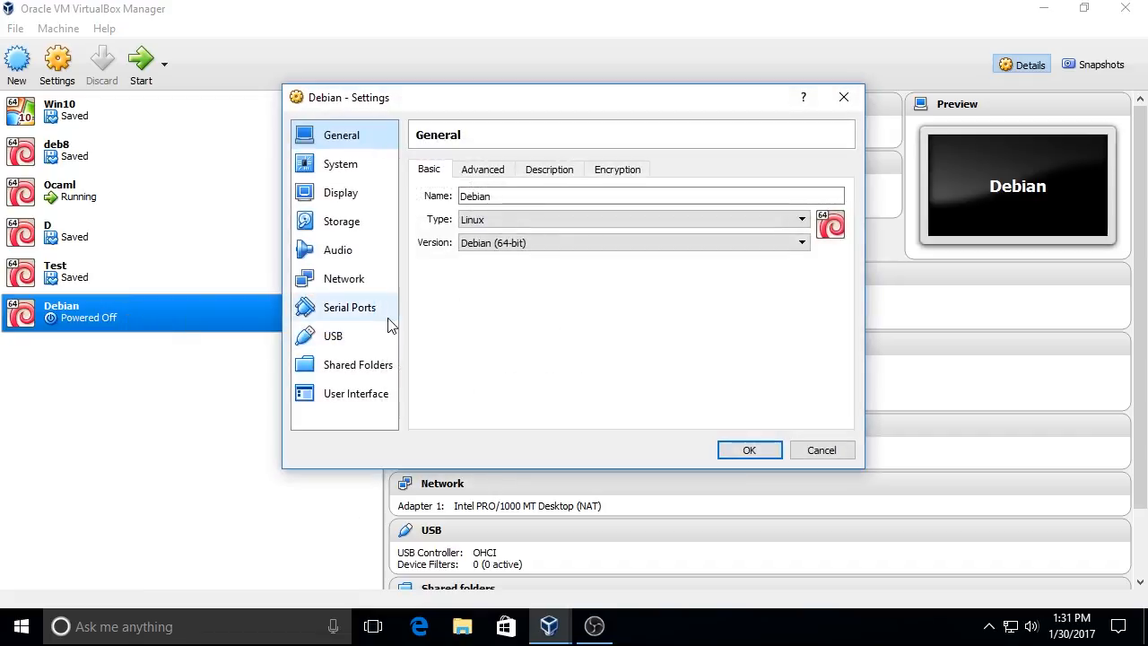
click(339, 167)
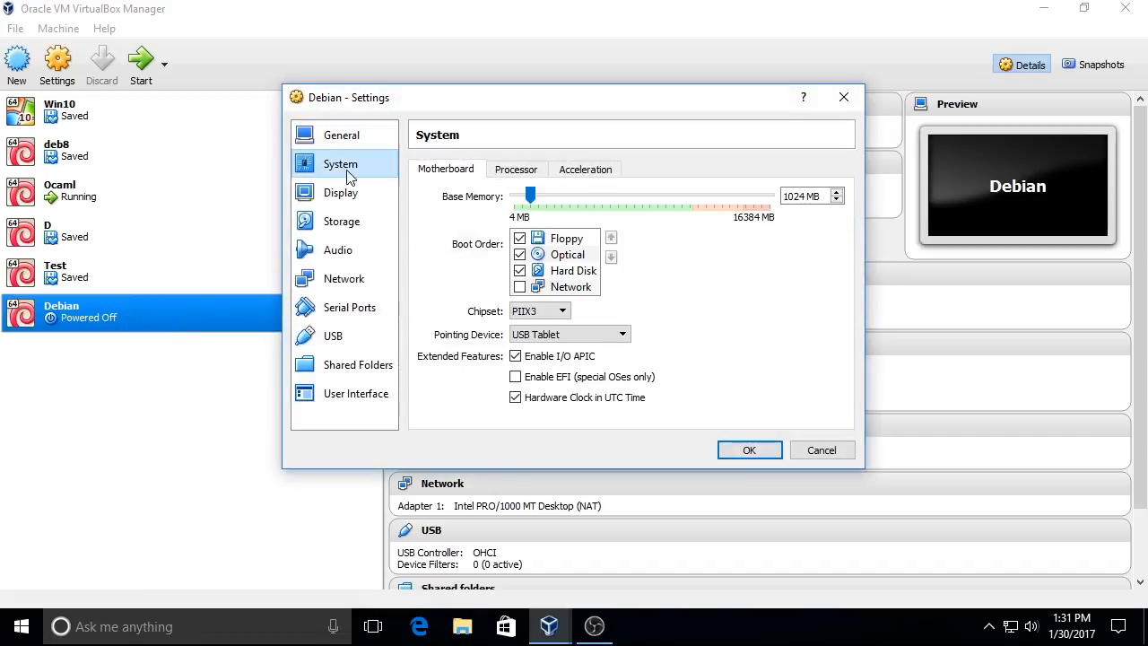
click(515, 377)
Load the debian-8.5.0-amd64-netinst.iso image into the machine's empty optical drive
click(352, 223)
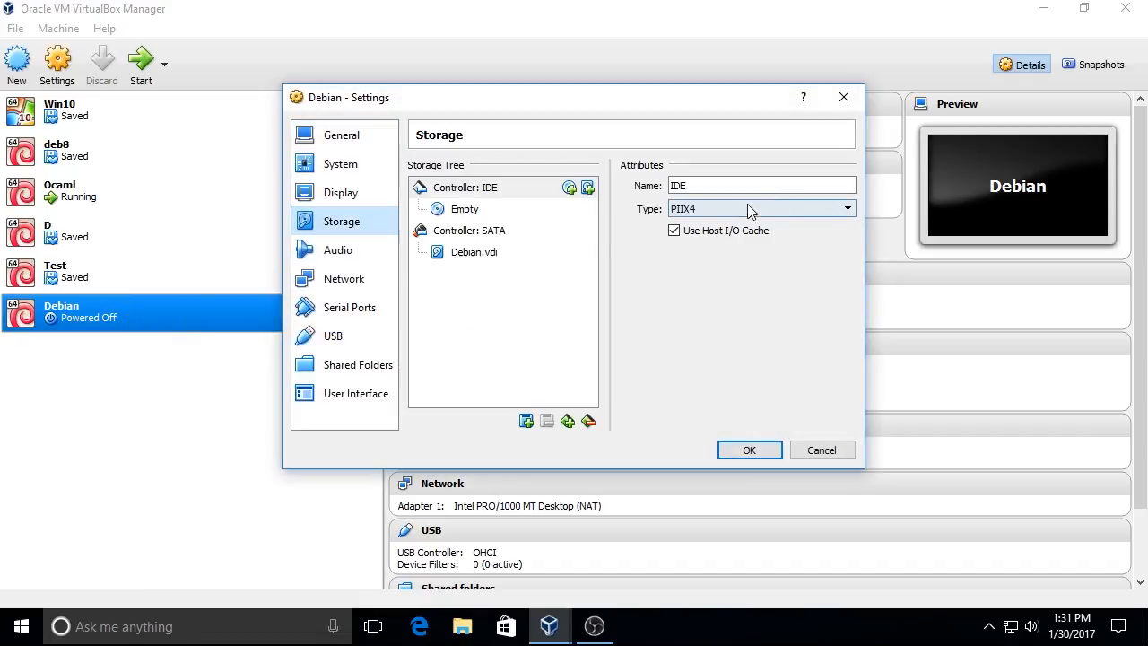
click(468, 212)
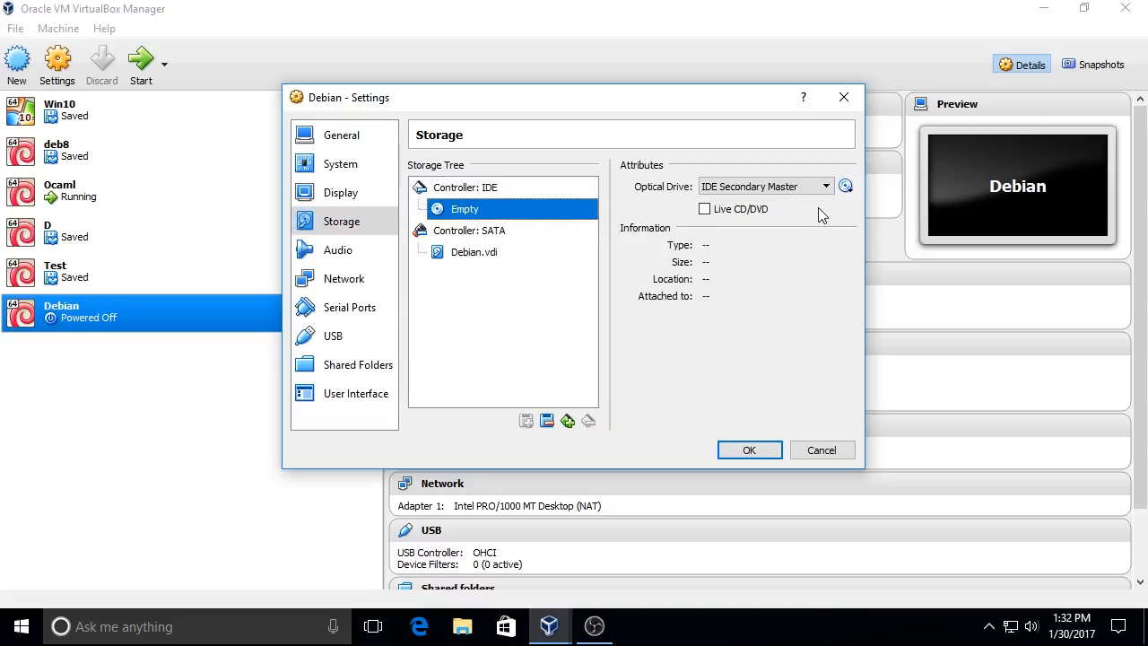
click(847, 188)
click(874, 227)
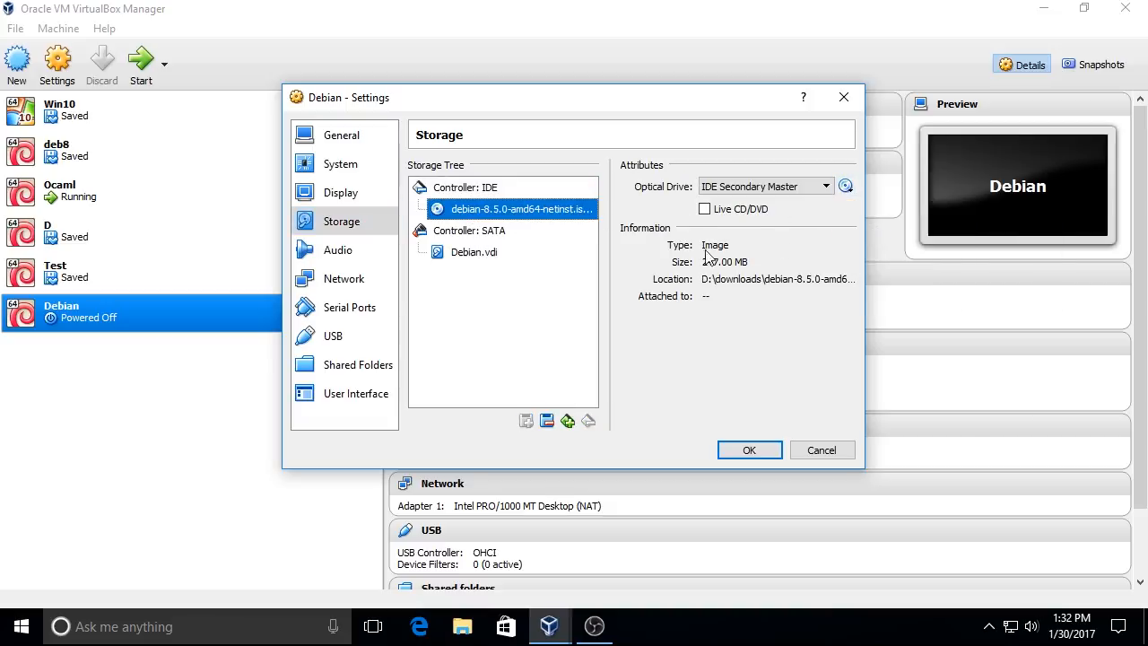
Add a TCP port forwarding rule on network adapter 1 from host port 2204 to guest port 22 and save the settings
click(346, 284)
click(489, 266)
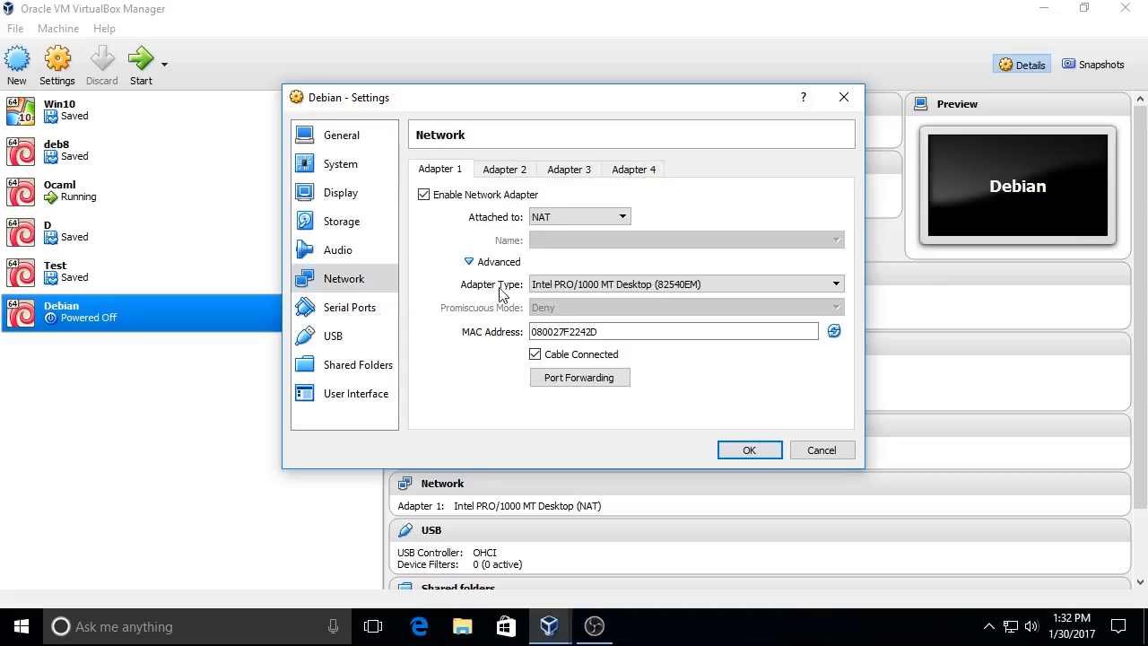
click(560, 374)
click(824, 183)
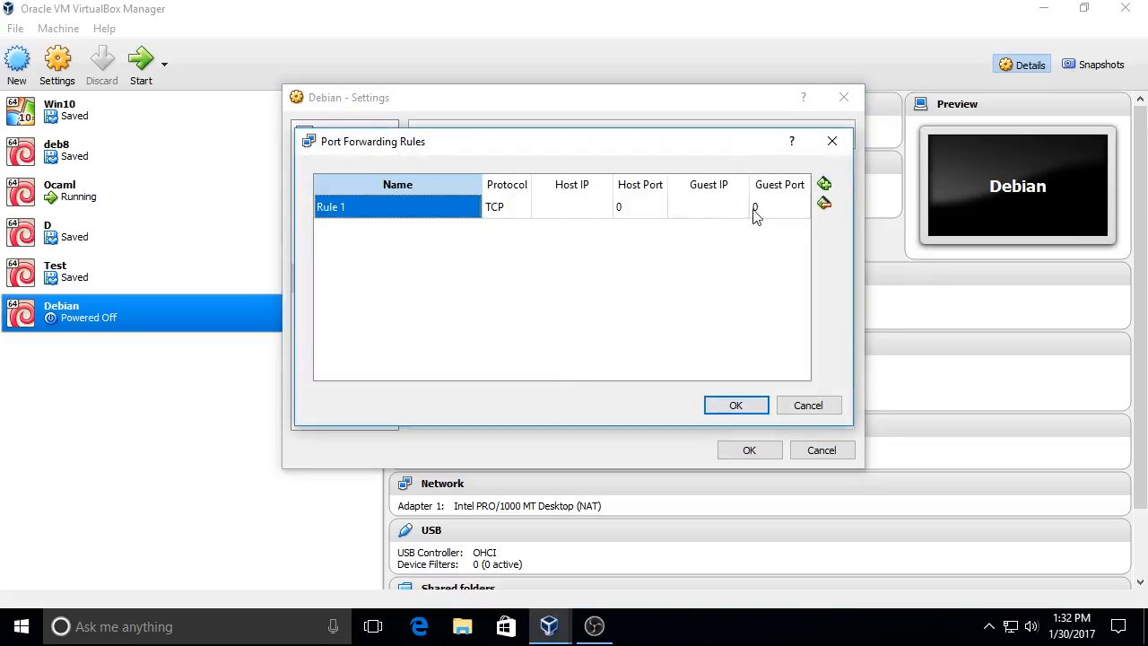
double_click(619, 209)
text(22)
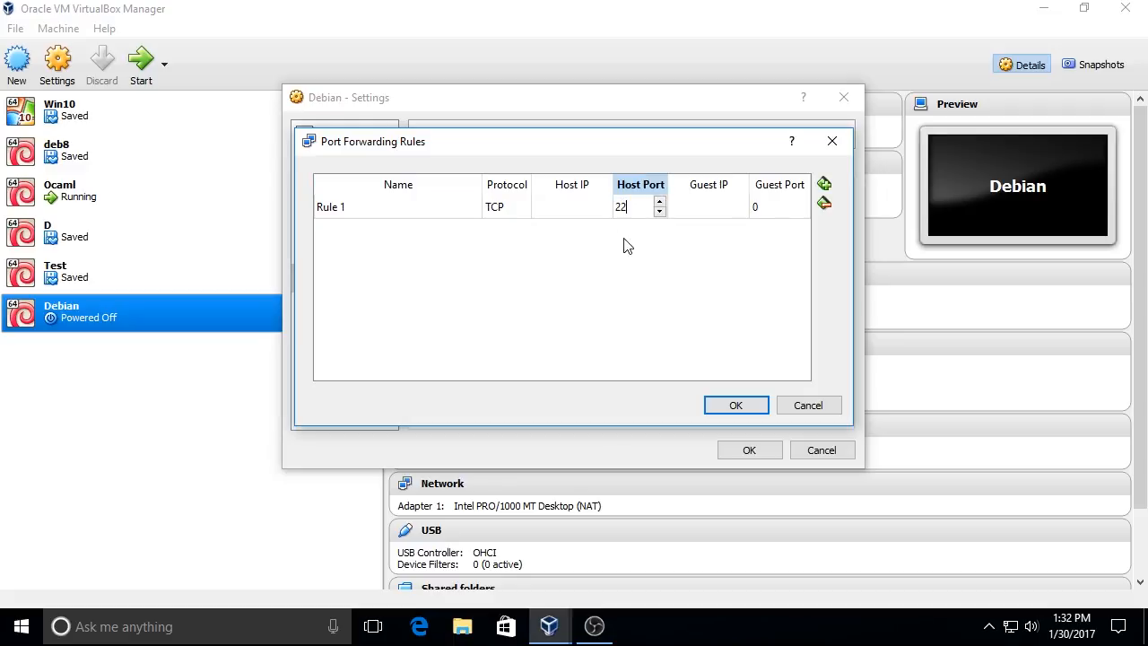
text(04)
key(Tab)
key(Tab)
text(22)
key(Return)
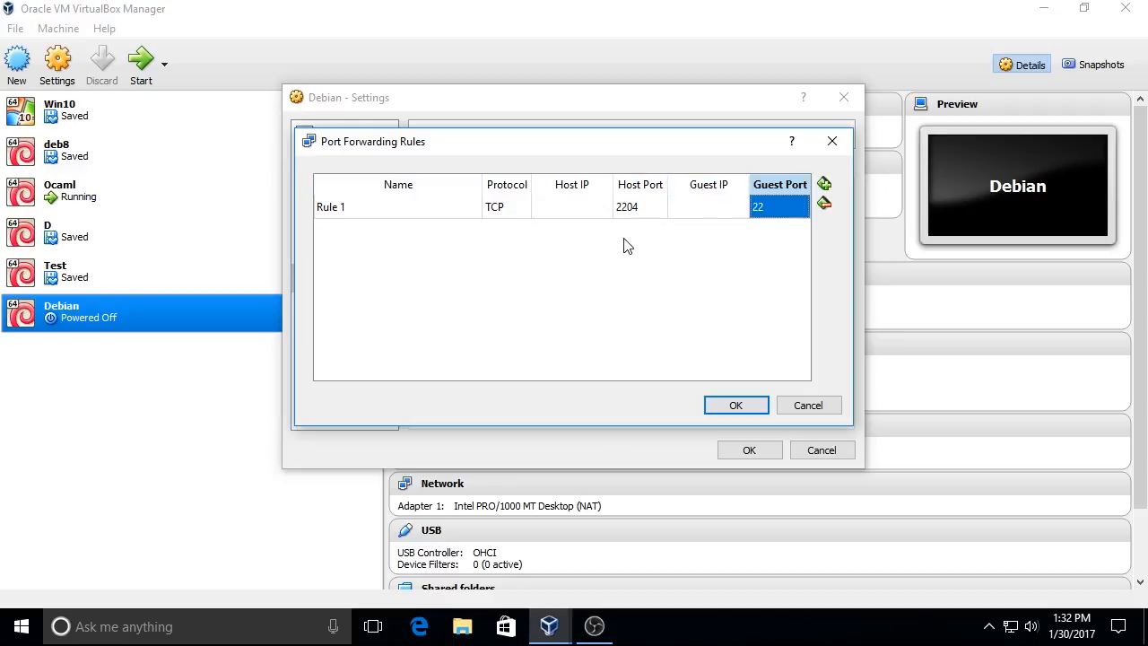
key(Return)
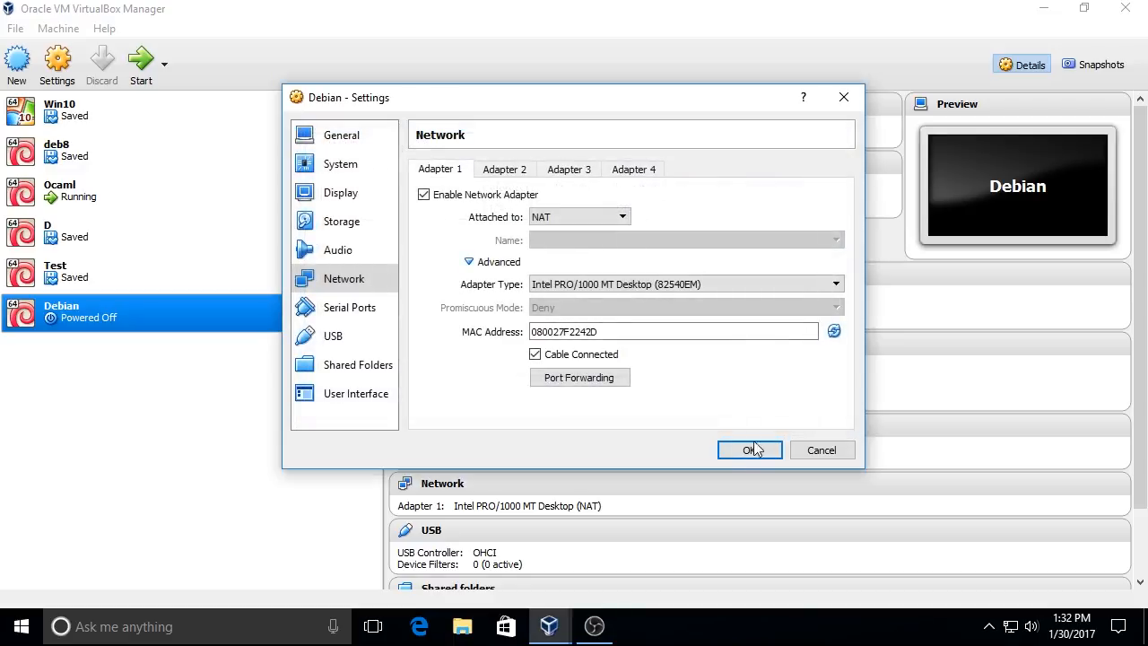
click(726, 449)
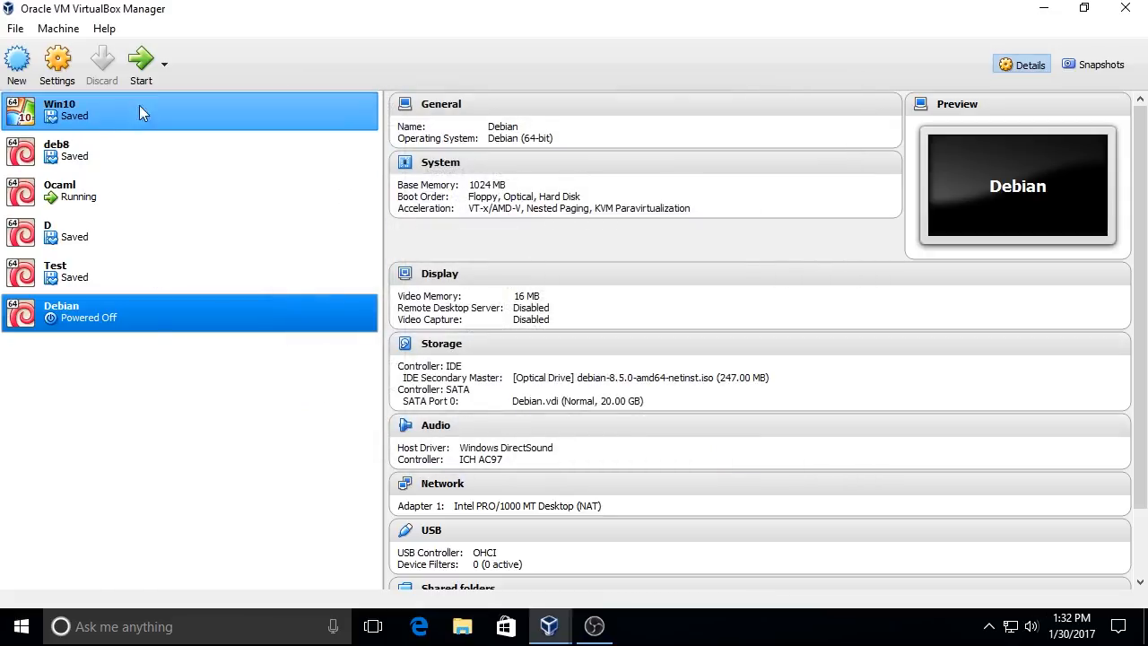
Start the Debian virtual machine and launch the text-mode Install option from the installer menu
click(141, 72)
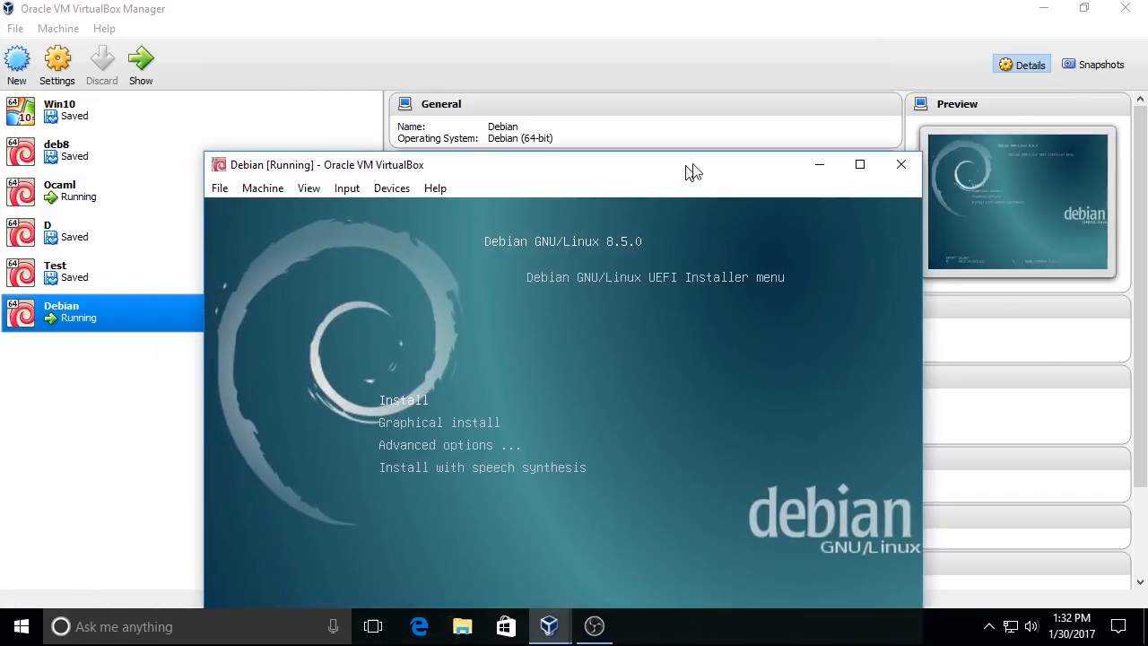
drag(687, 171, 707, 19)
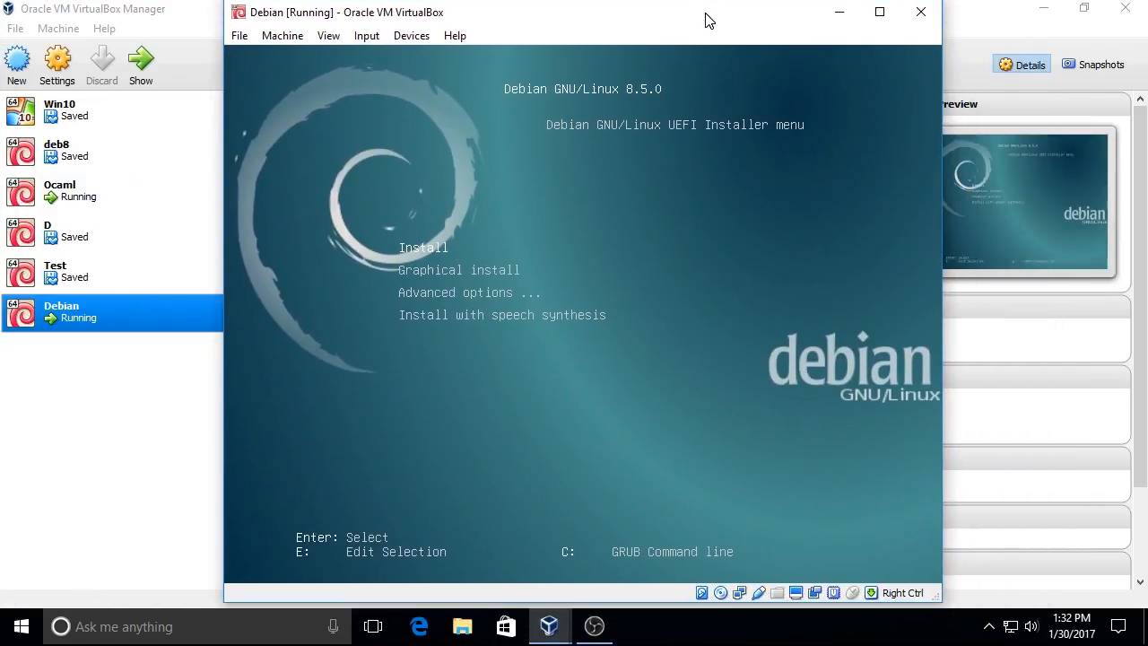
key(ctrl+f)
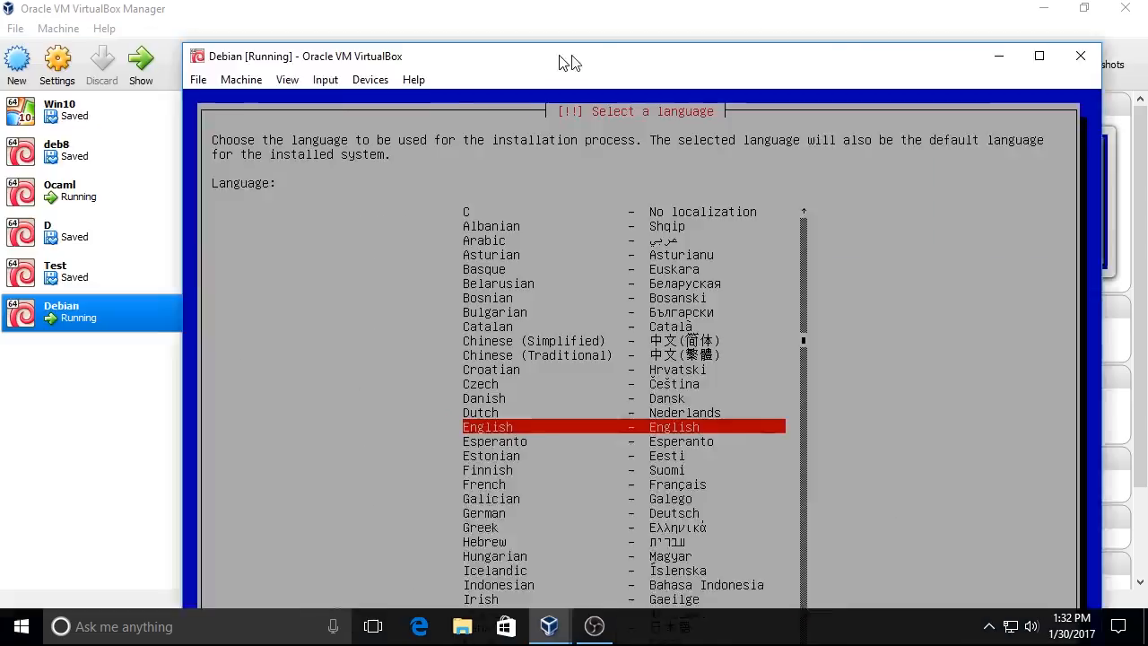
Set the installation language to English and the location to New Zealand
drag(565, 61, 499, 18)
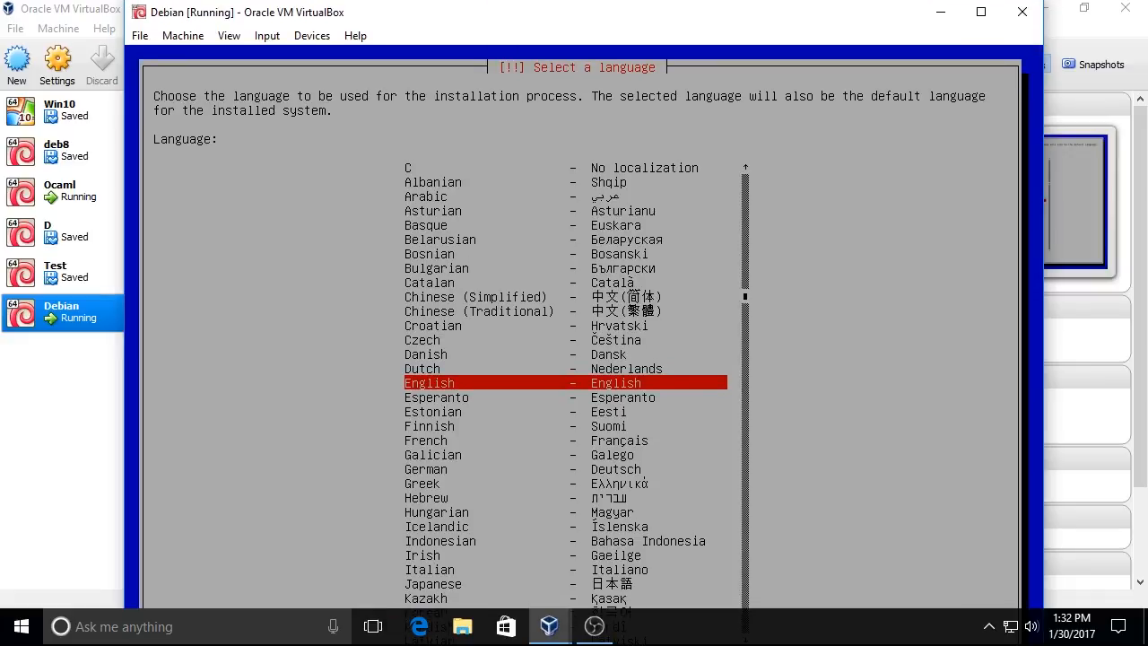
key(Return)
key(Up)
key(Up)
key(Up)
key(Up)
key(Up)
key(Up)
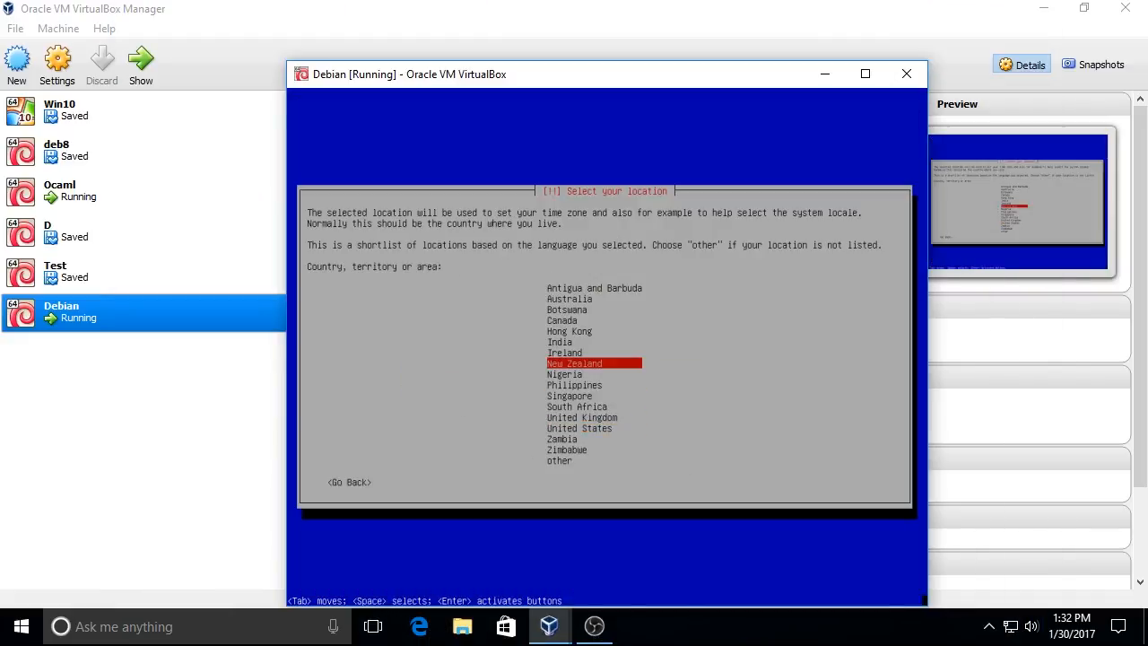
key(Return)
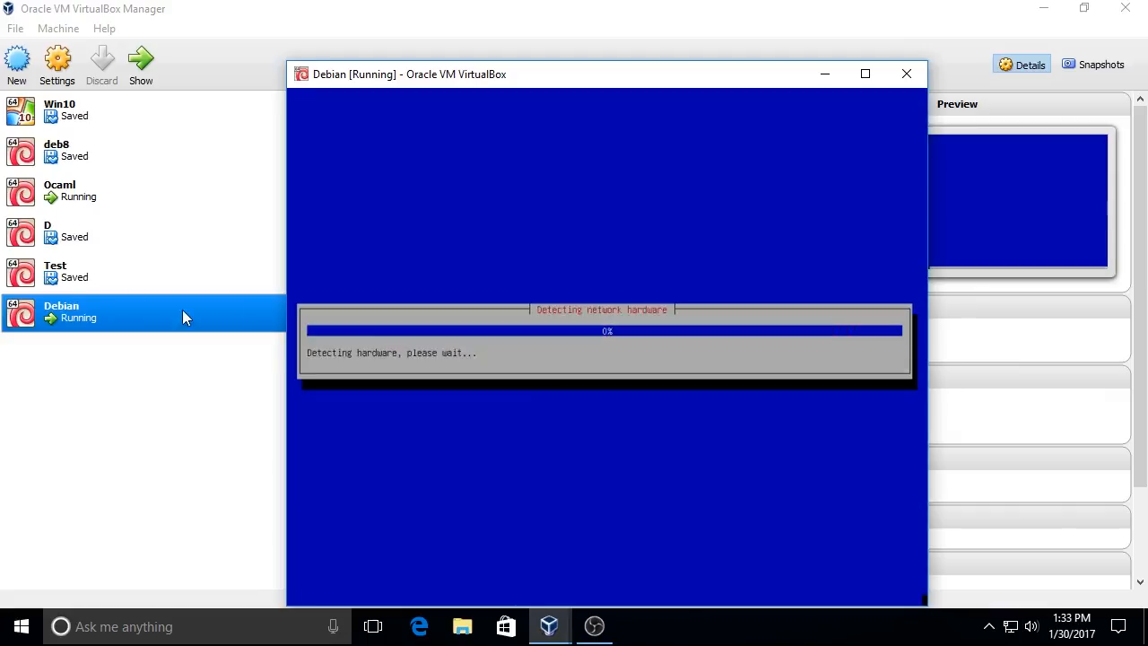
Keep debian as the hostname and complete the installer's network configuration
drag(287, 61, 244, 3)
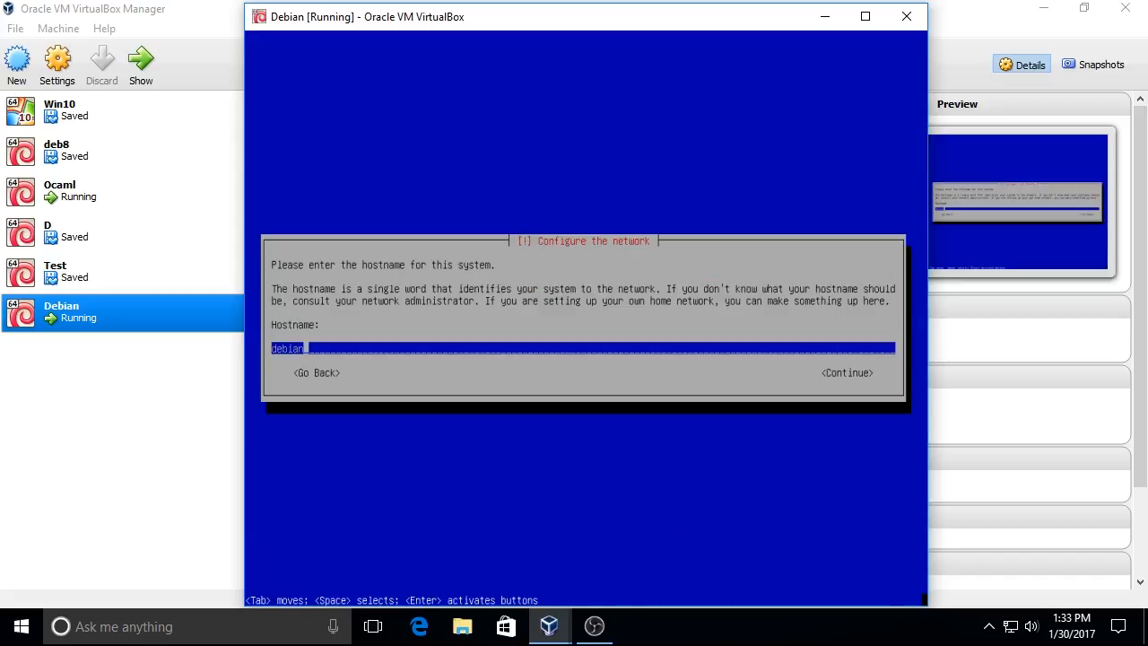
key(Return)
key(Return)
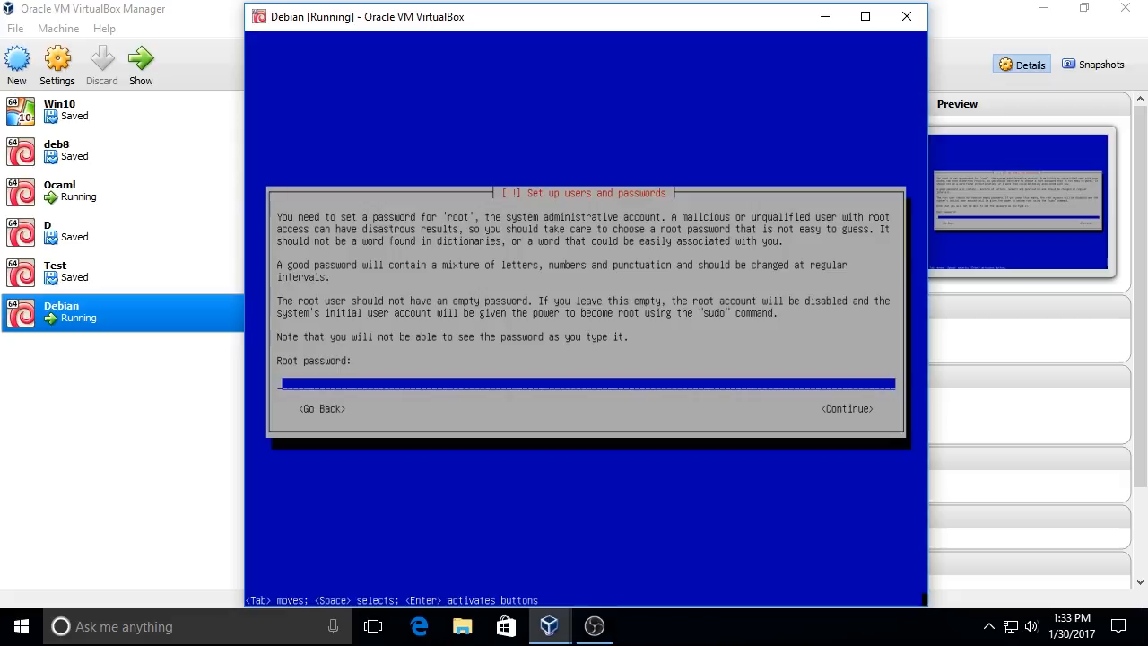
Set the root password and re-enter it for verification
text(***)
key(Return)
text(***)
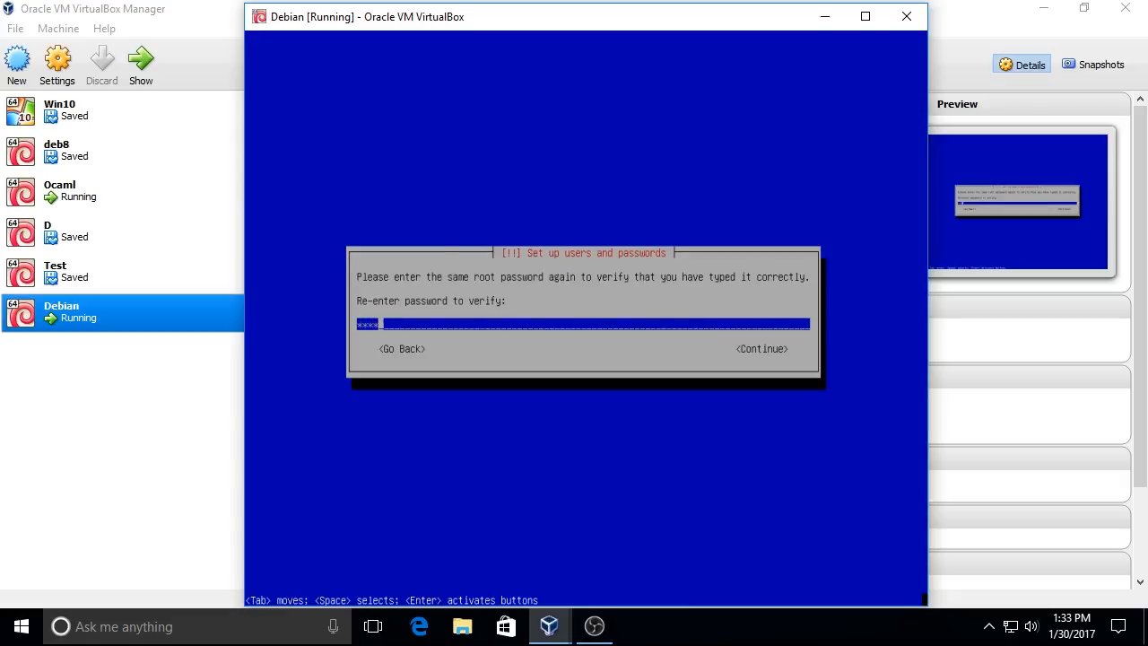
key(Return)
Create the user account with the username user, then set its account password and re-enter it for verification
text(user)
key(Return)
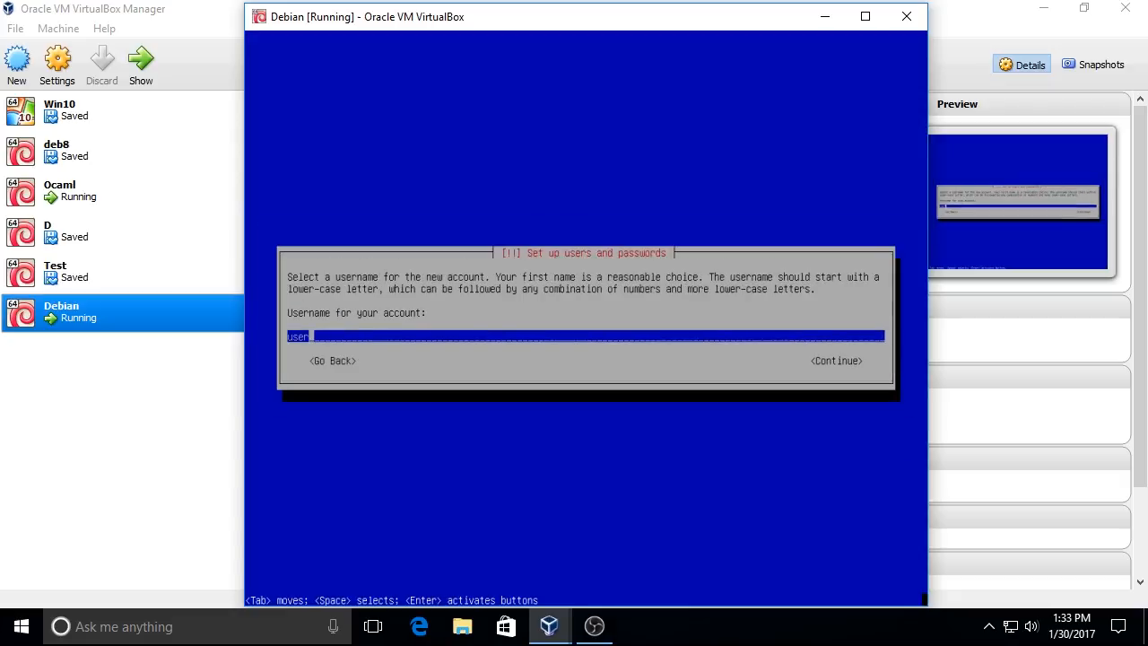
key(Return)
text(****)
key(Return)
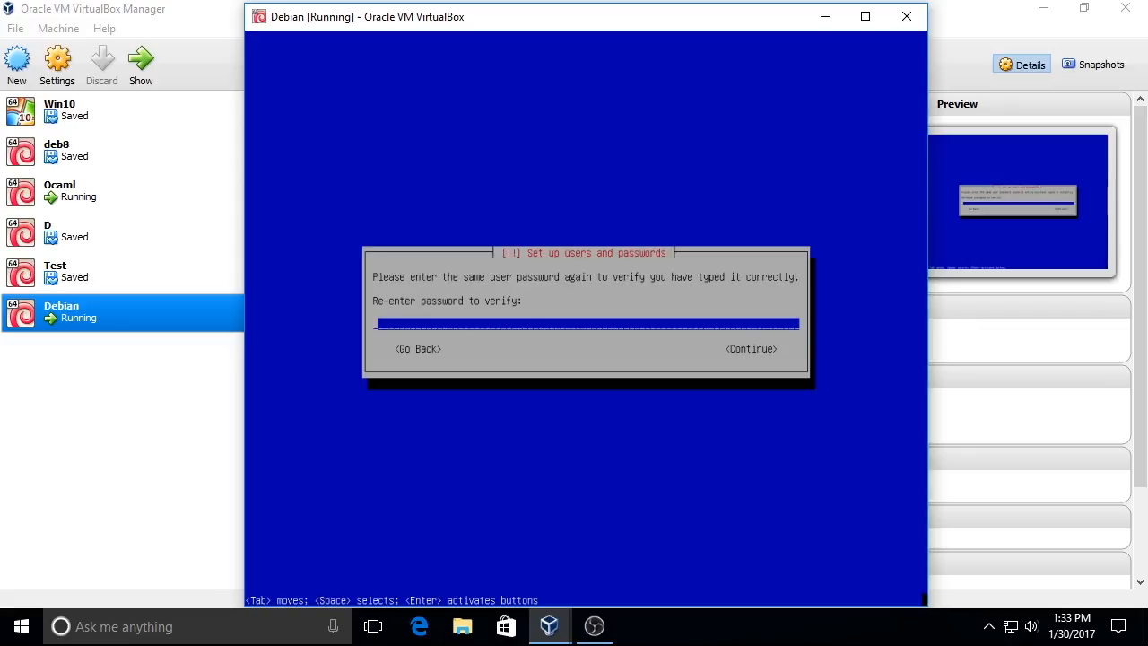
text(****)
key(Return)
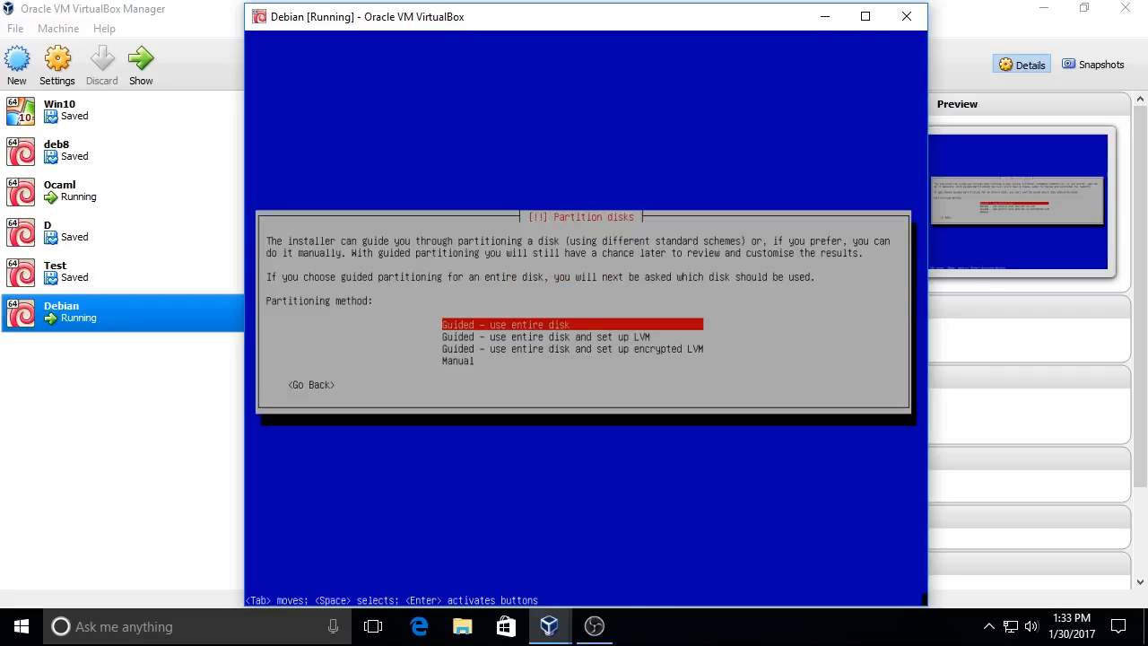
Partition the entire disk with guided partitioning, all files in one partition, and write the changes to disk
key(Return)
key(Return)
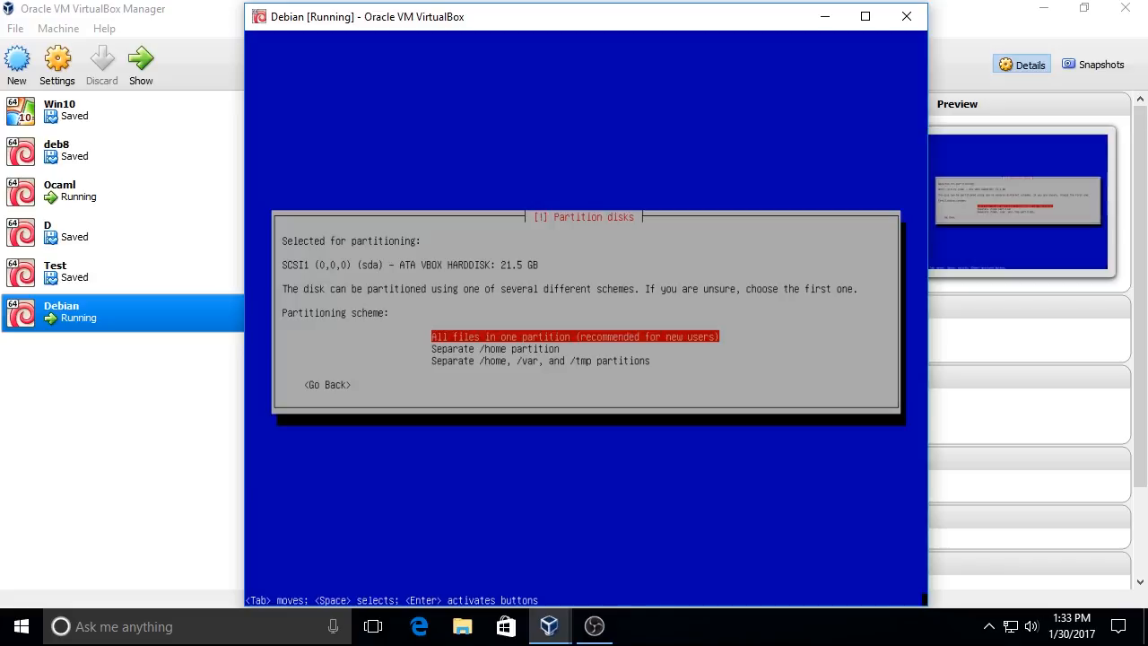
key(Return)
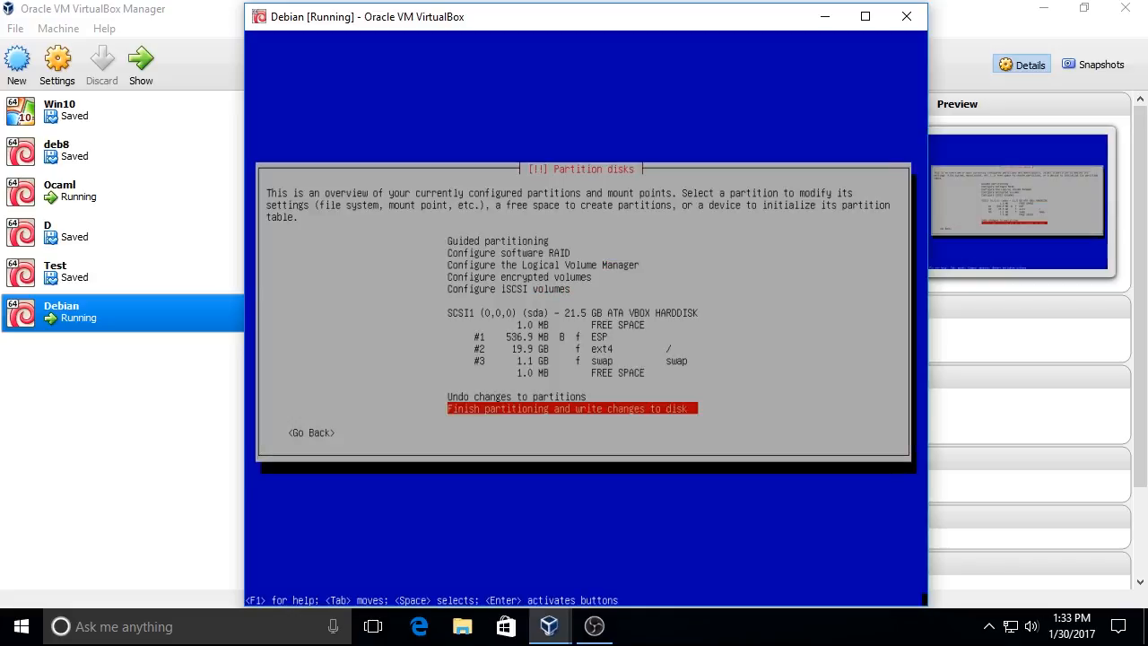
key(Return)
key(Tab)
key(Return)
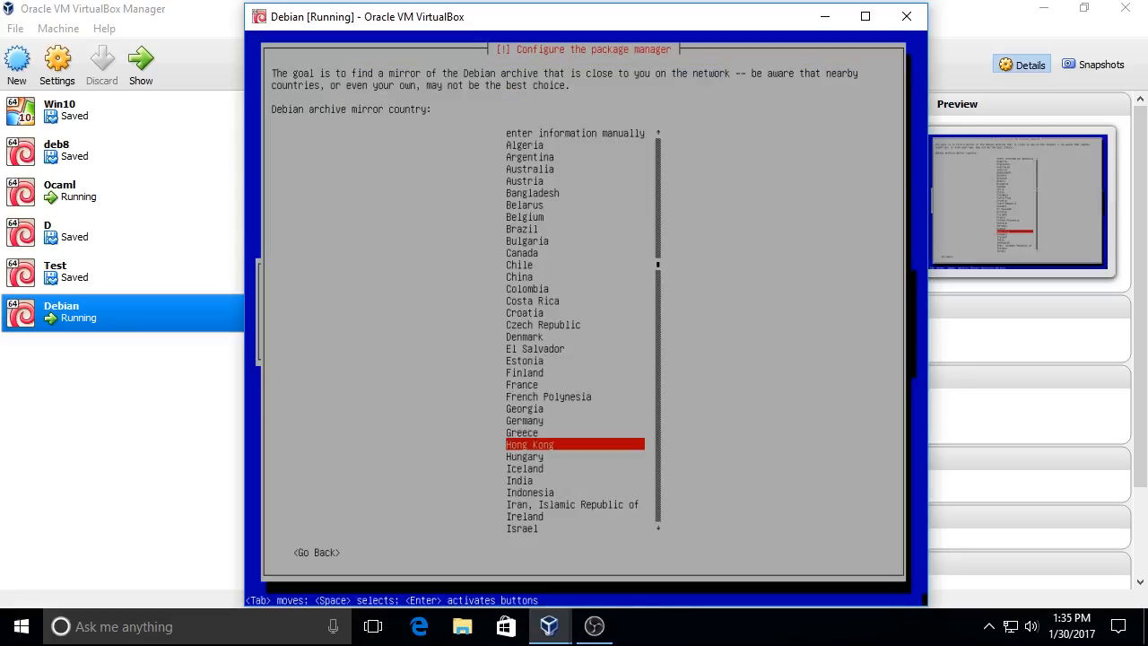
Choose to enter the Debian archive mirror information manually instead of picking a mirror country
key(Up)
key(Up)
key(Up)
key(Up)
key(Up)
key(Up)
key(Up)
key(Up)
key(Up)
key(Up)
key(Up)
key(Up)
key(Up)
key(Up)
key(Up)
key(Up)
key(Up)
key(Up)
key(Up)
key(Up)
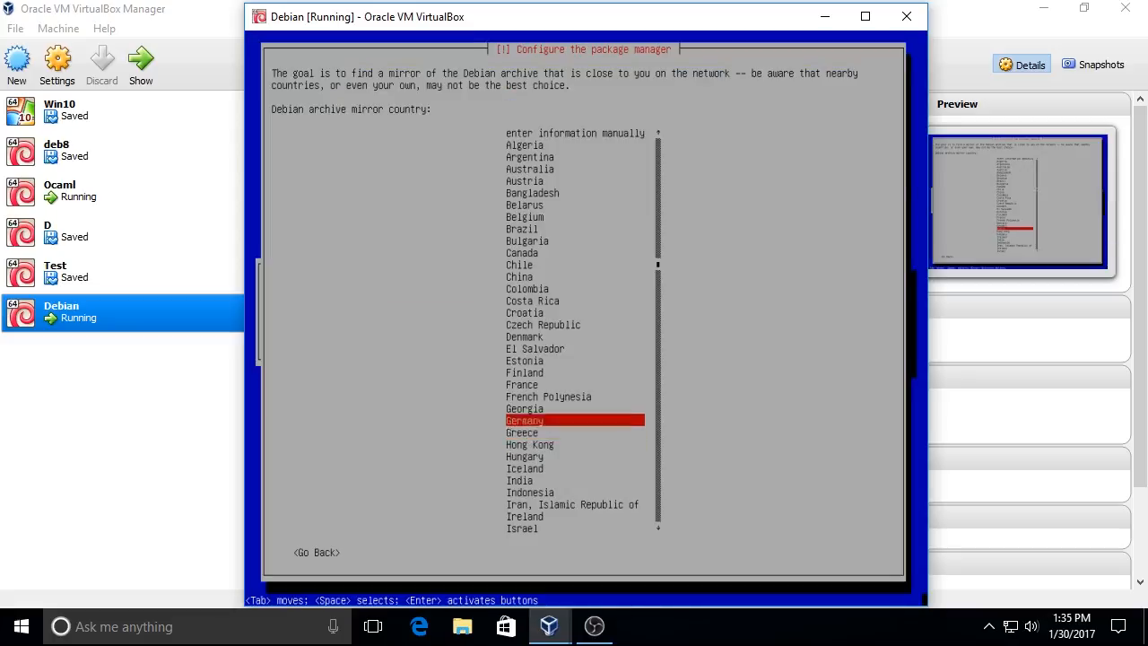
key(Return)
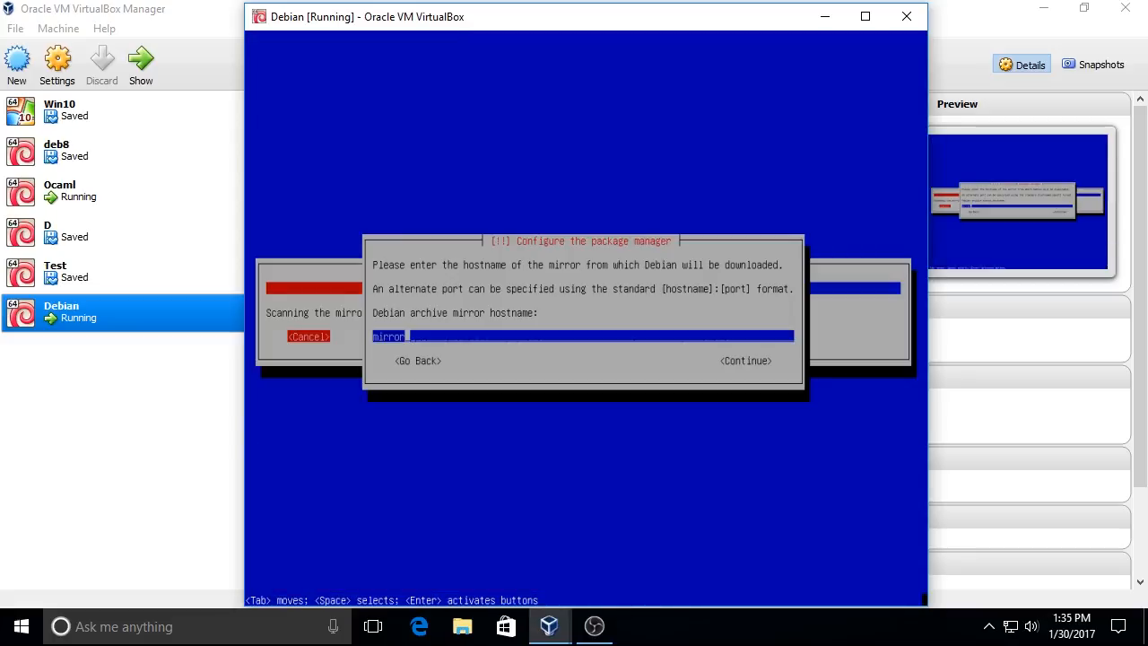
Set the archive mirror hostname to 192.168.1.121:3142, keep the default mirror directory and leave the HTTP proxy blank
key(BackSpace)
key(BackSpace)
key(BackSpace)
key(BackSpace)
key(BackSpace)
text(192.168.1.12)
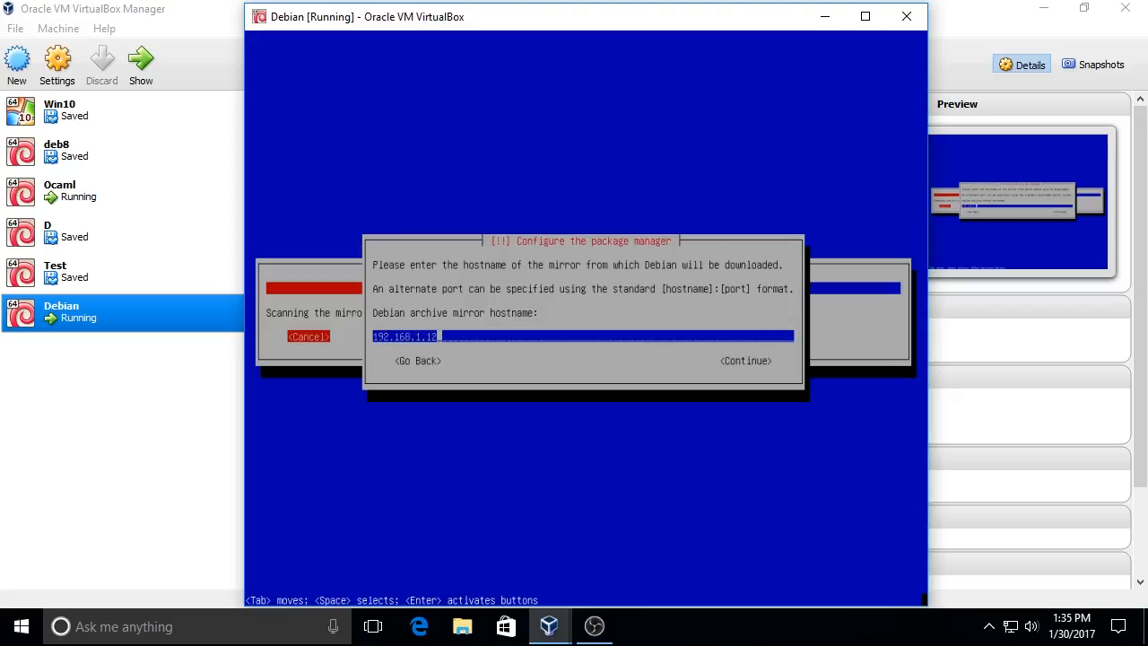
text(1:3142)
key(Return)
key(Return)
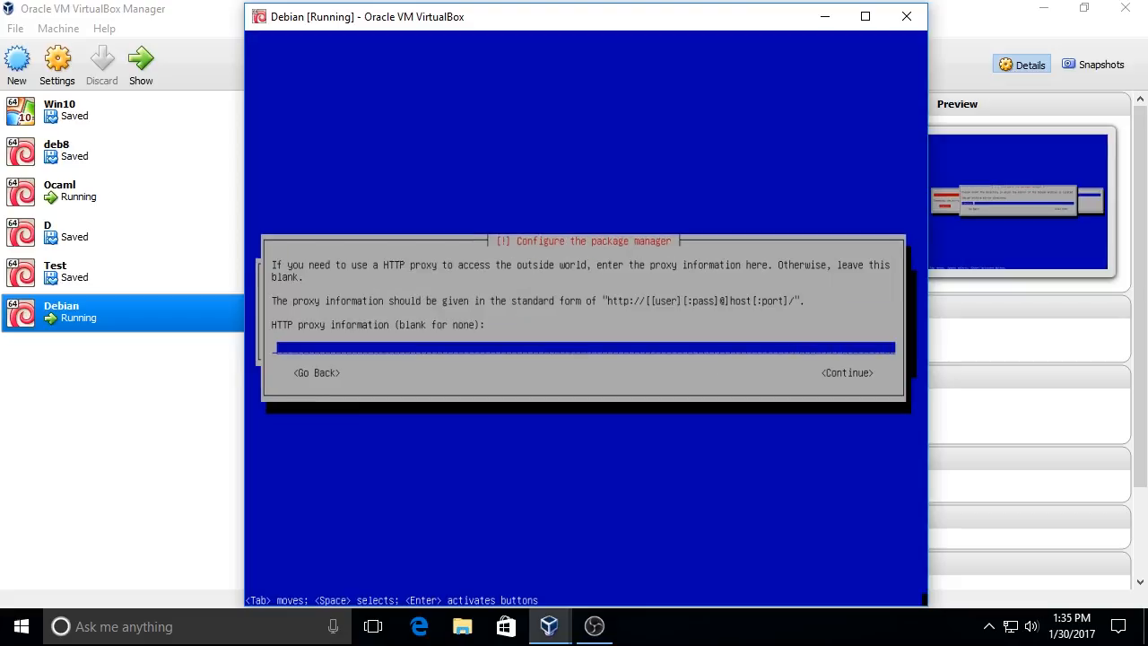
key(Return)
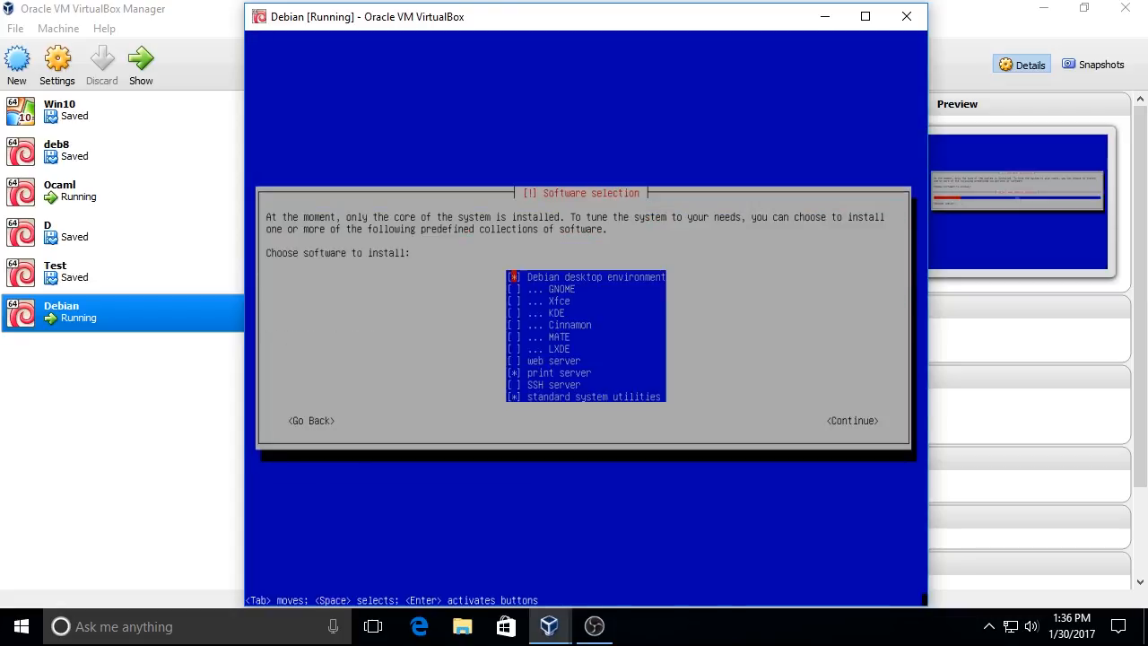
Deselect every predefined software collection and finish the installation, rebooting into the new system
key(Tab)
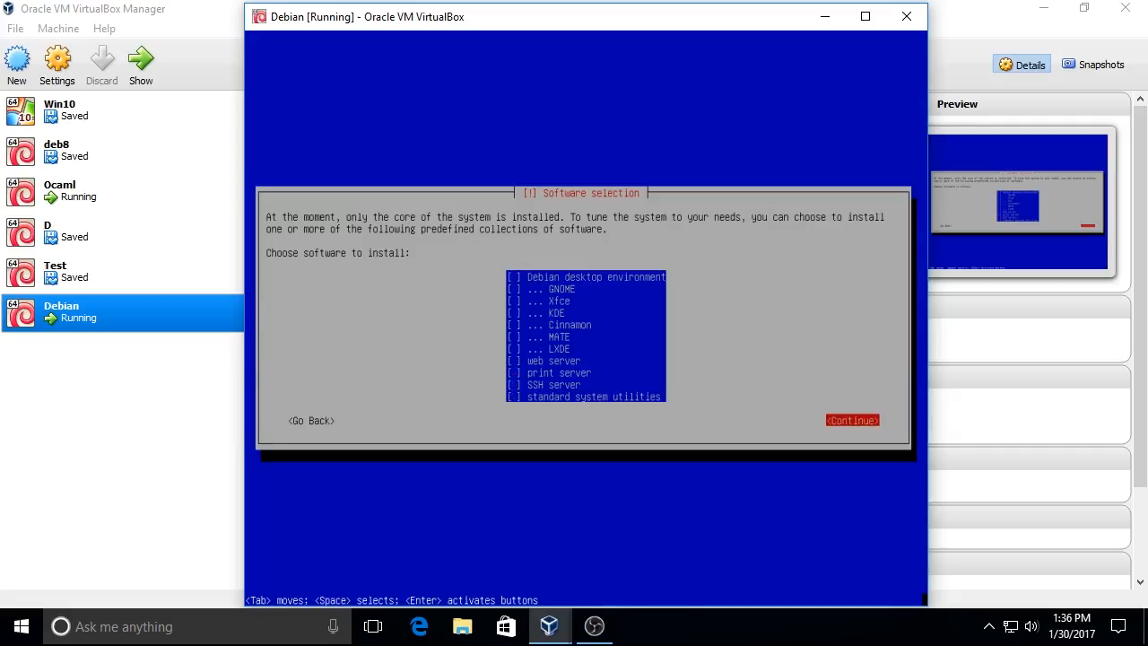
key(Return)
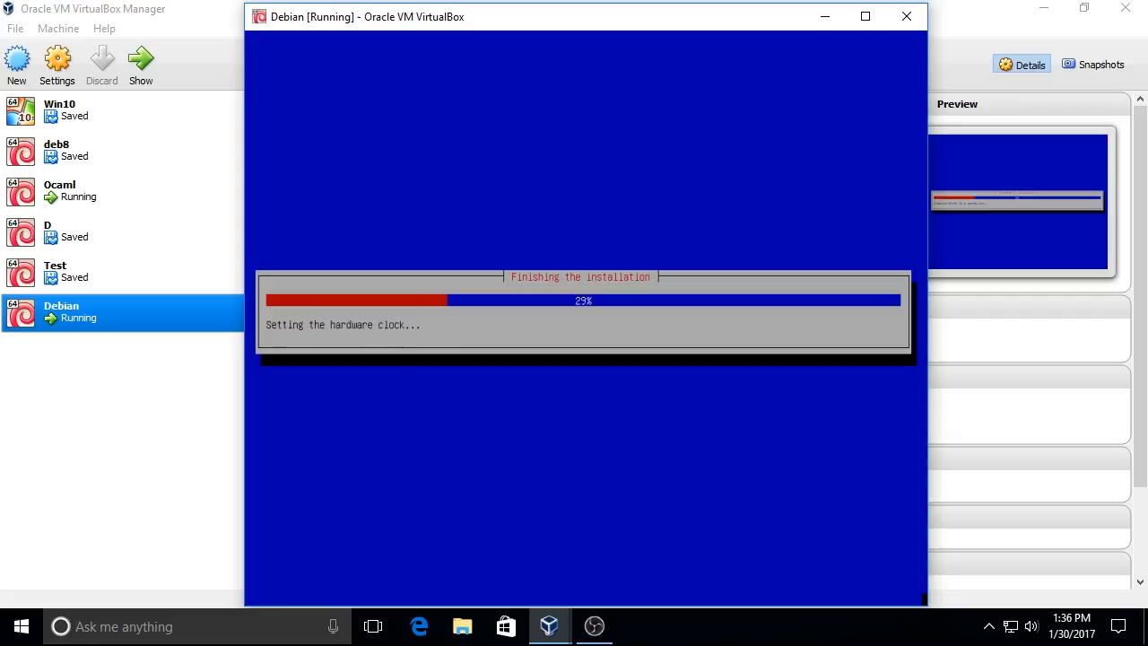
key(Return)
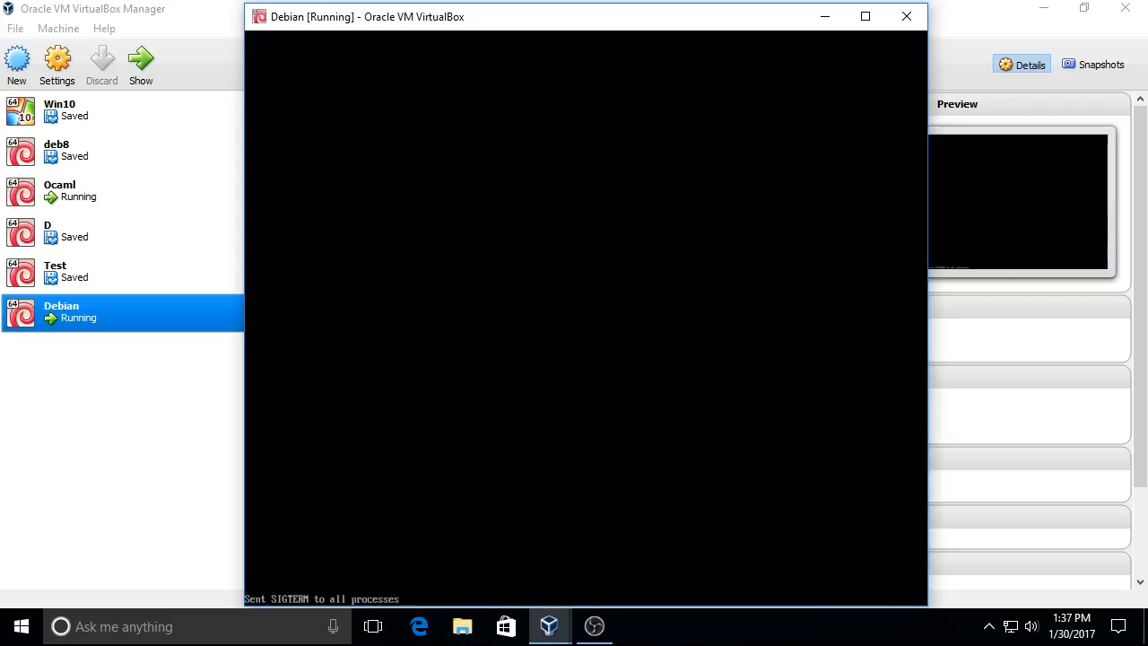
Log in as root with the root password and install sudo, openssh-server and ca-certificates using apt-get
key(Return)
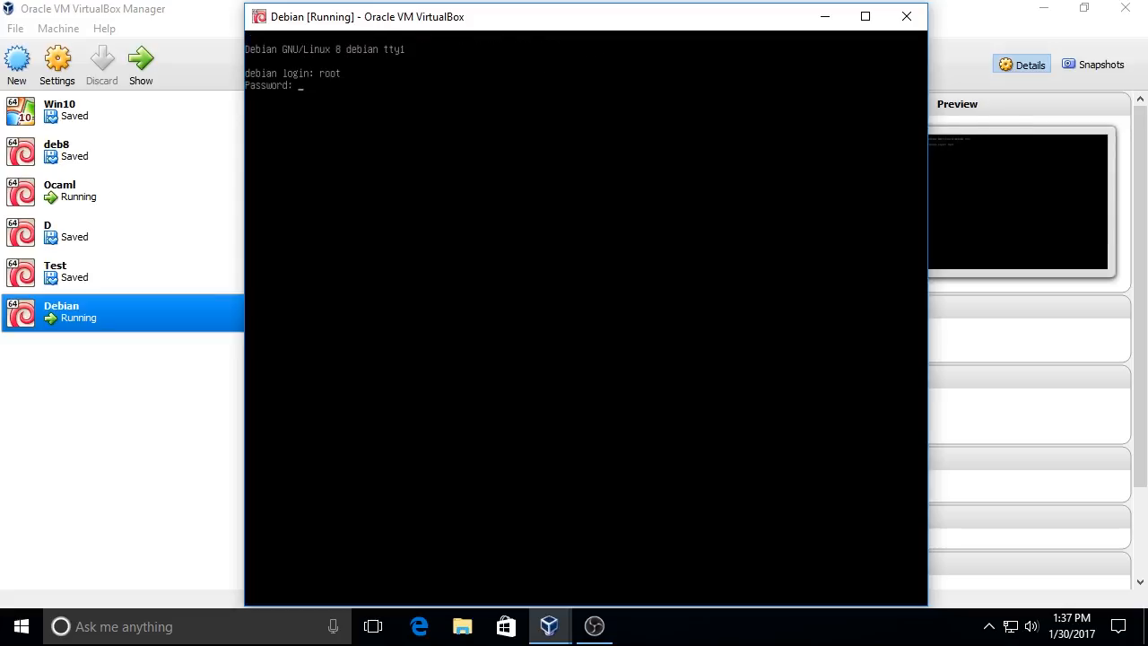
key(Return)
text(apt)
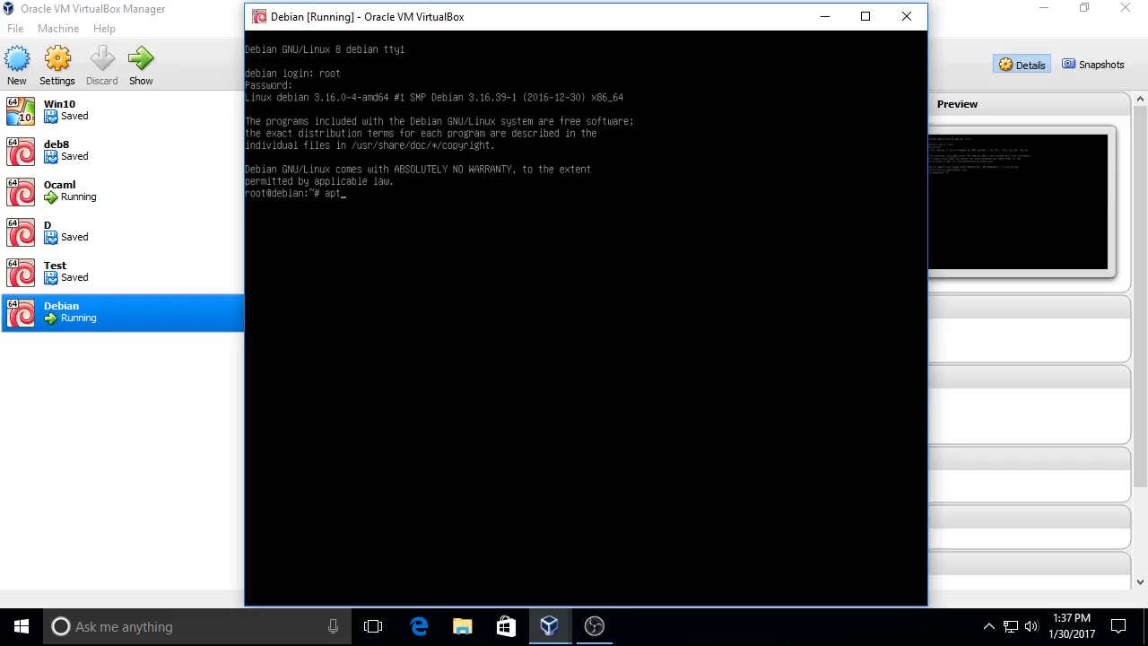
text(-get install sudo openssh-)
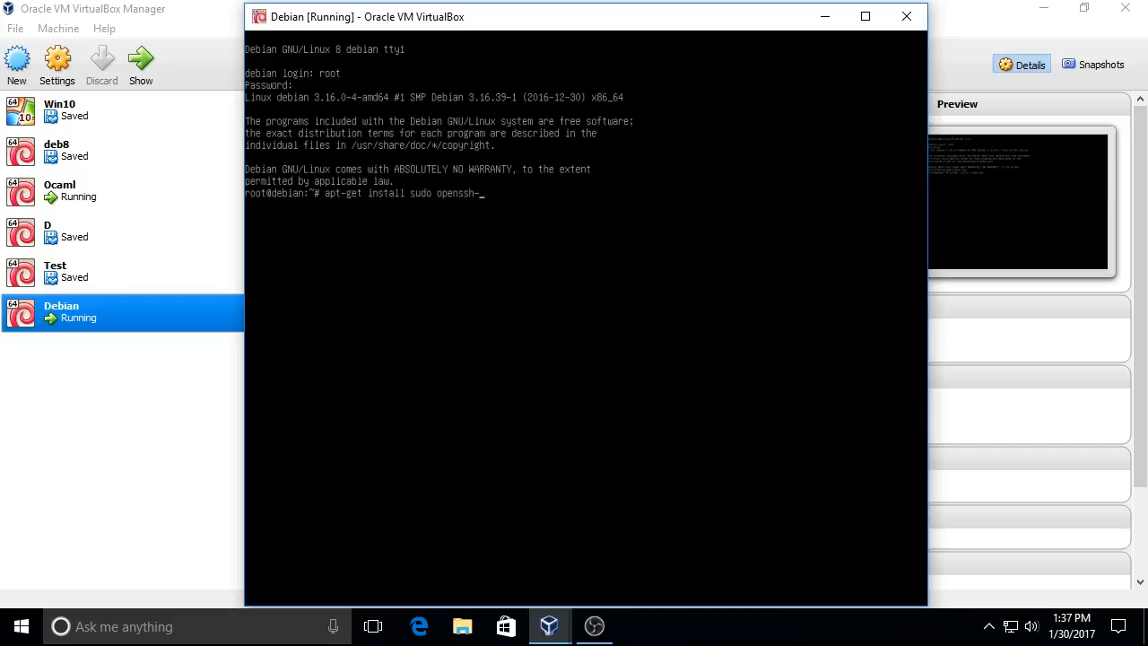
text(server ca-certificates)
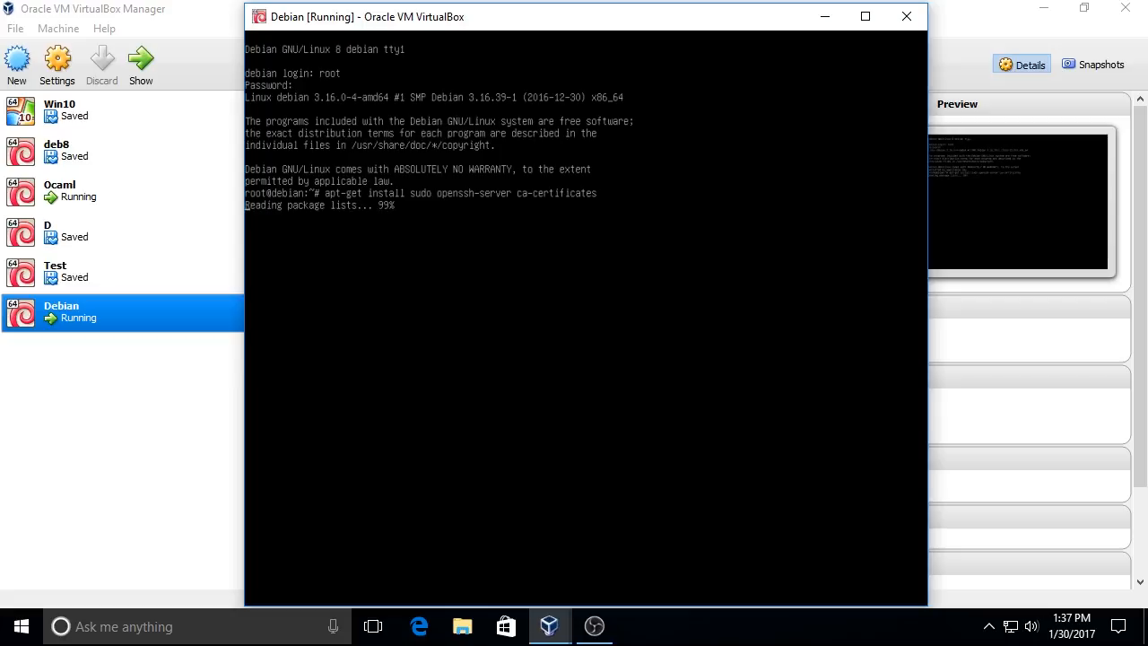
key(Return)
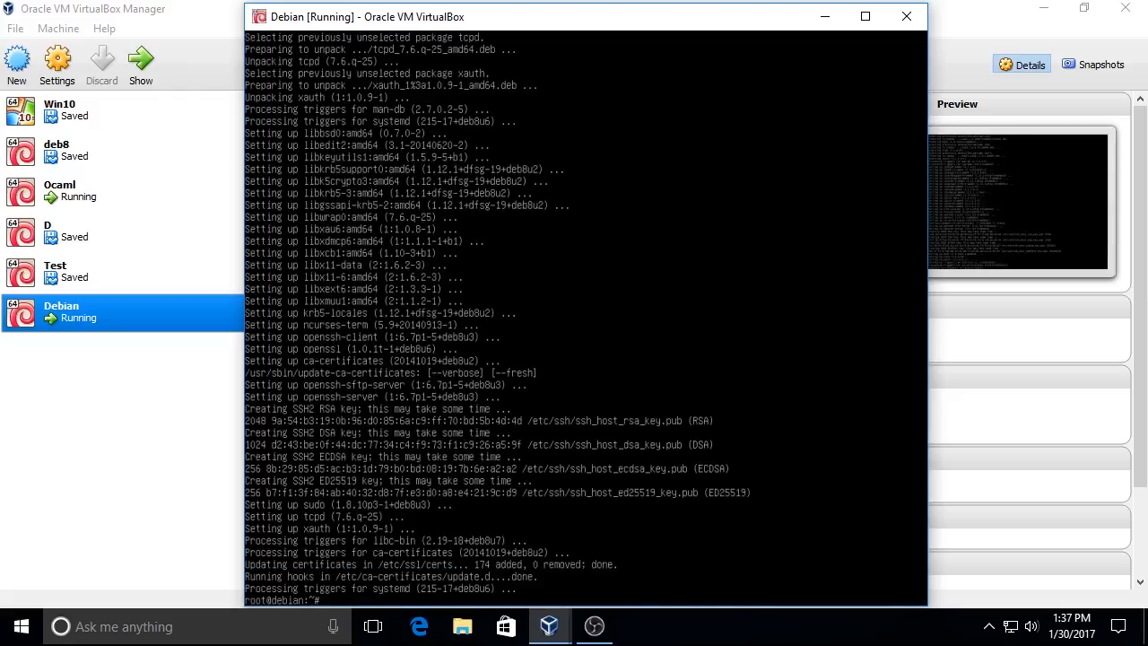
Use visudo to append the line "user ALL=(ALL) NOPASSWD: ALL" to the end of the sudoers file and save it
text(sudo)
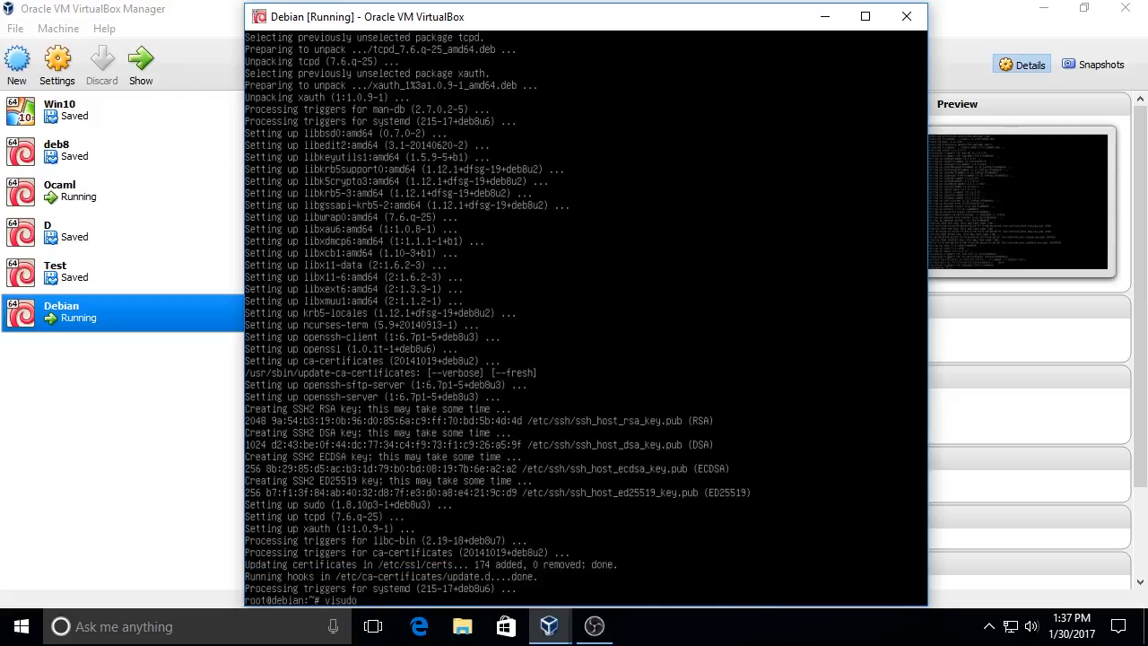
key(Return)
key(Down)
key(Down)
key(Down)
key(Down)
key(Down)
key(Down)
key(Down)
key(Down)
key(Down)
key(Down)
key(Down)
key(Down)
key(Down)
key(Down)
key(Down)
key(Down)
key(Down)
key(Down)
key(Down)
key(Down)
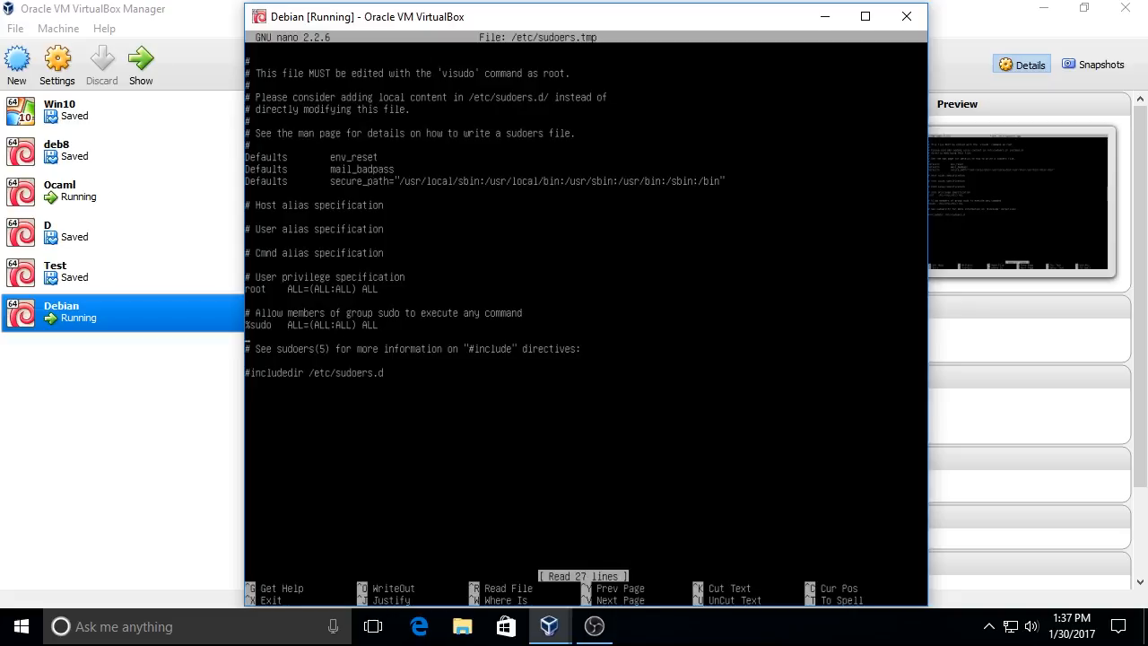
text(user)
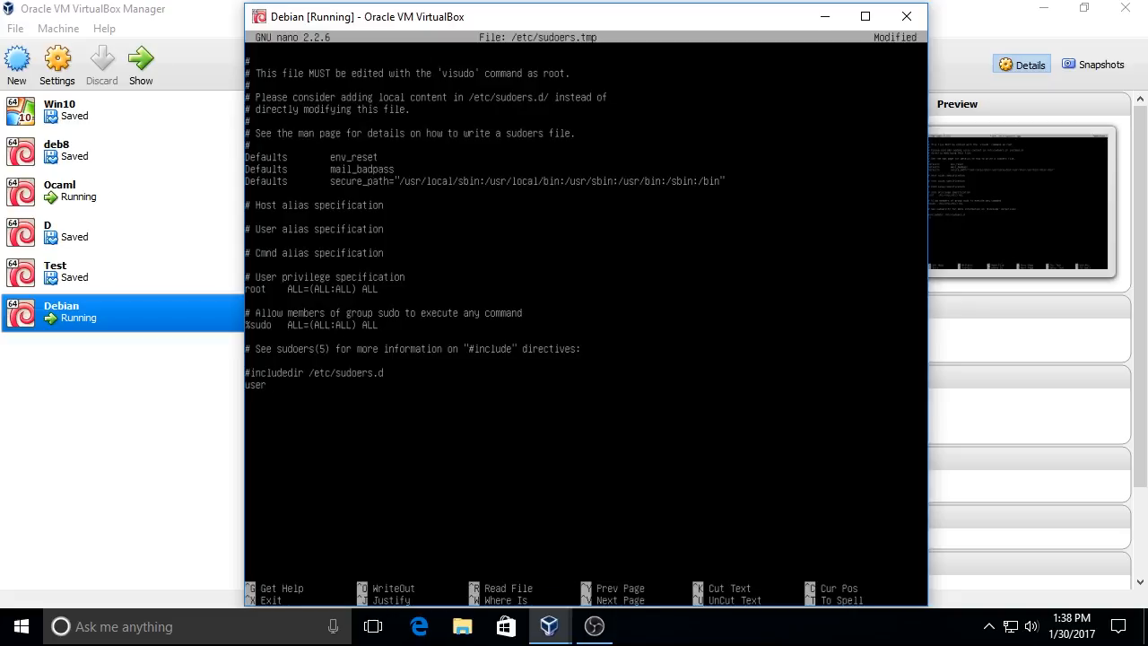
key(Tab)
text(ALL=(ALL) NOPASSWD: ALL)
key(ctrl+x)
key(y)
key(Return)
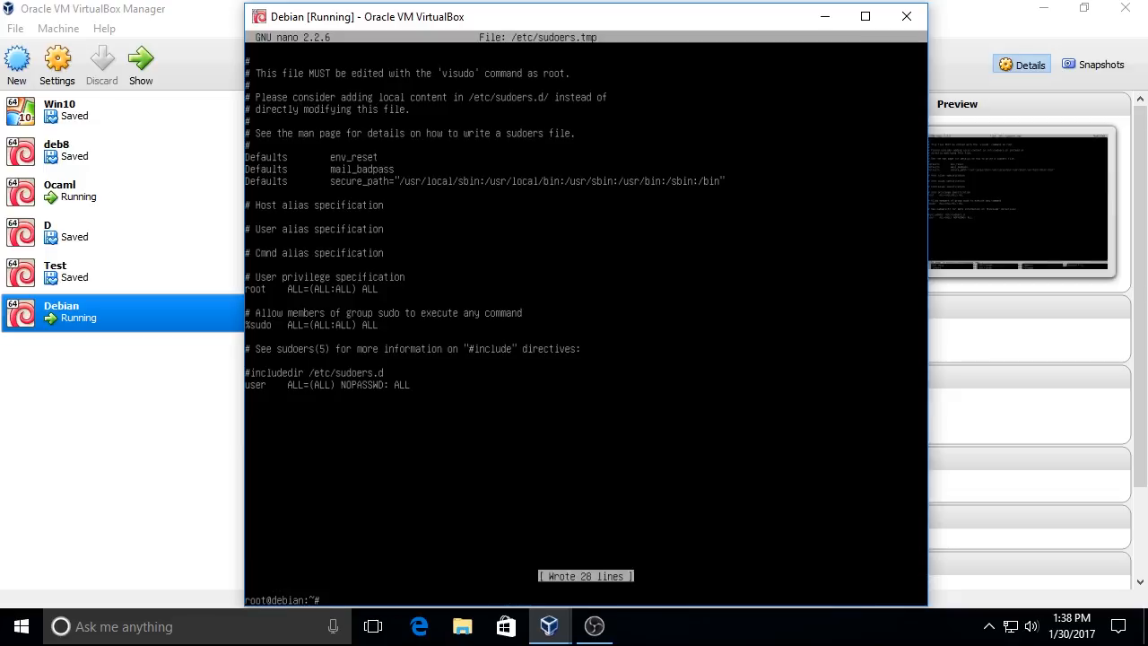
Log out of the root session and minimize the virtual machine and VirtualBox Manager windows
text(exit)
key(Return)
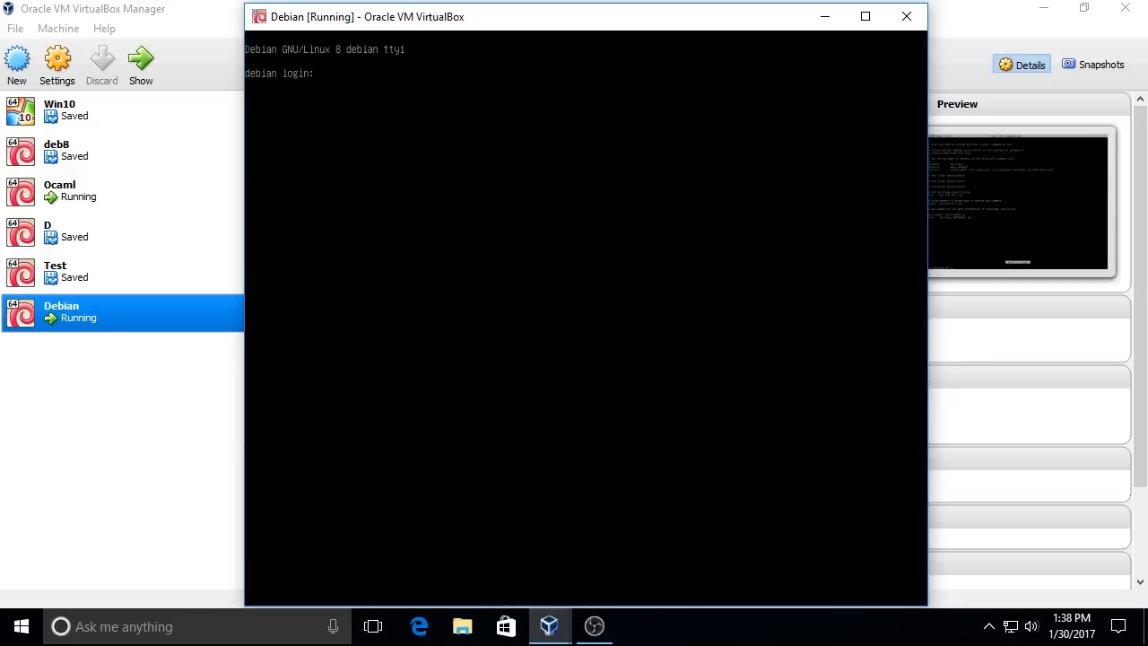
click(817, 26)
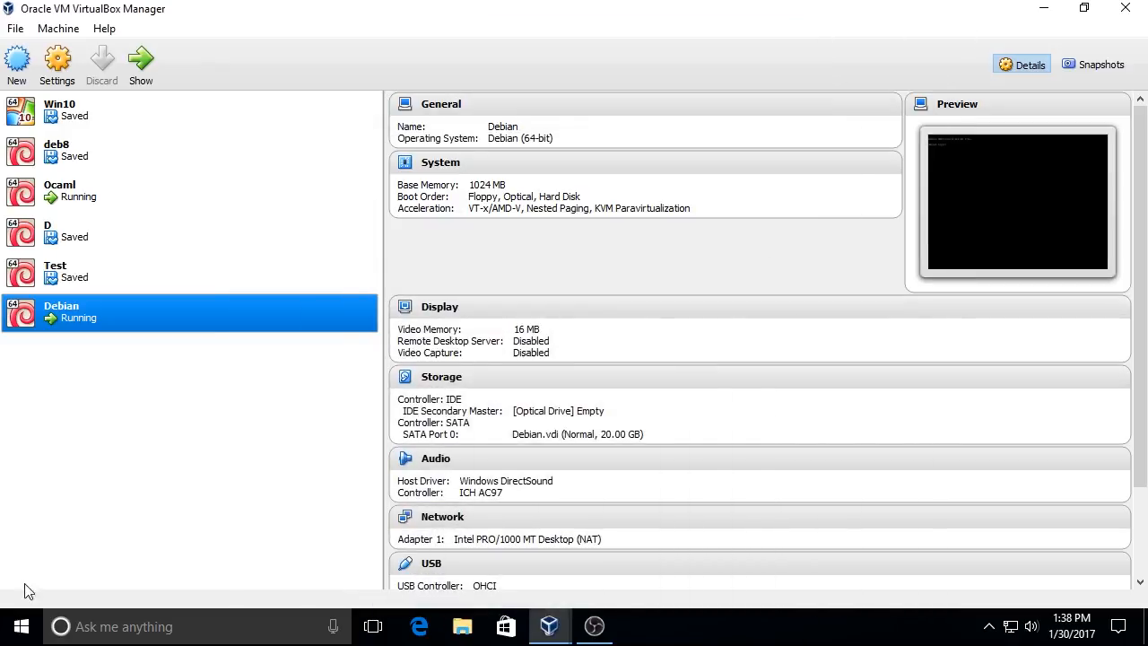
click(1044, 8)
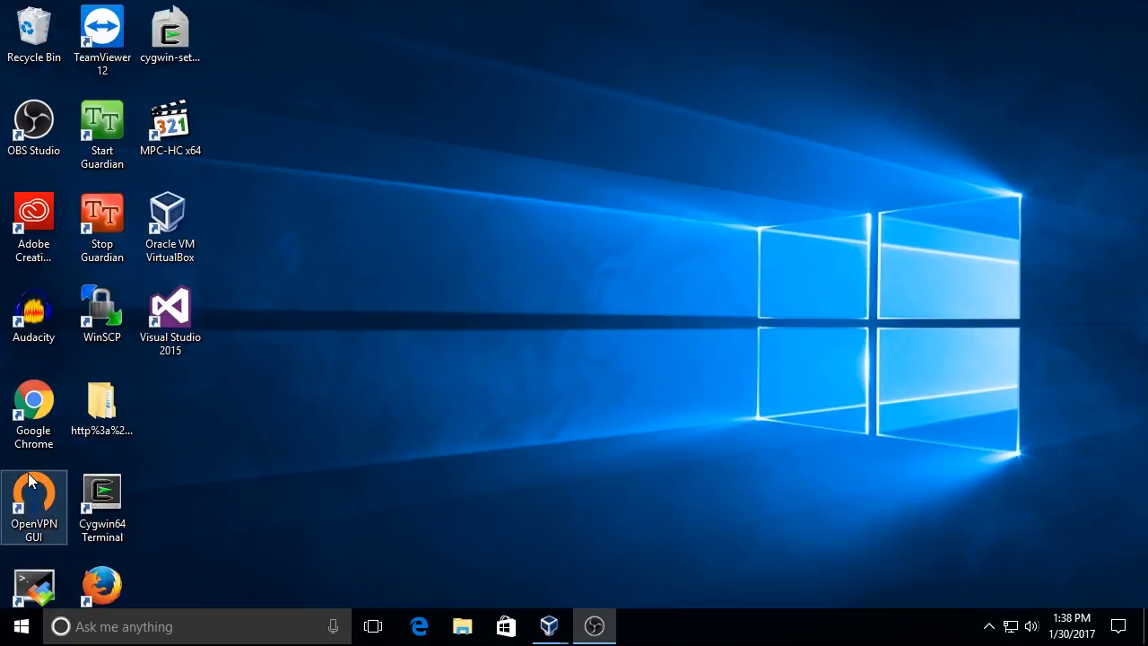
In MobaXterm, set up a new SSH session to remote host localhost with username user and port 2204
click(33, 597)
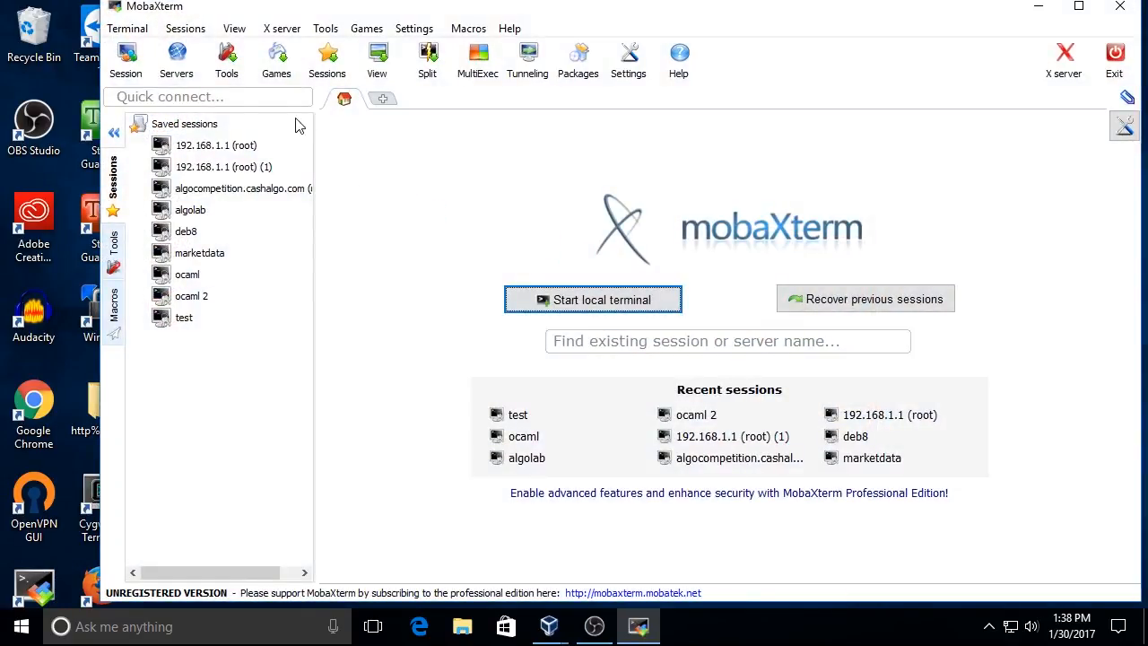
click(126, 61)
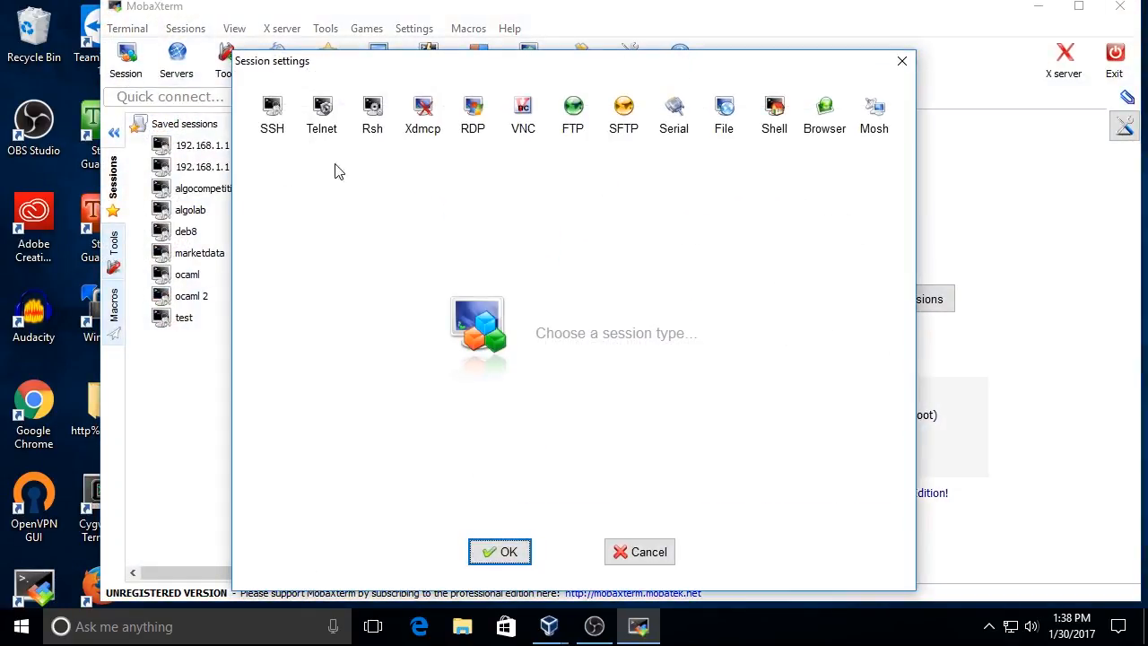
click(271, 116)
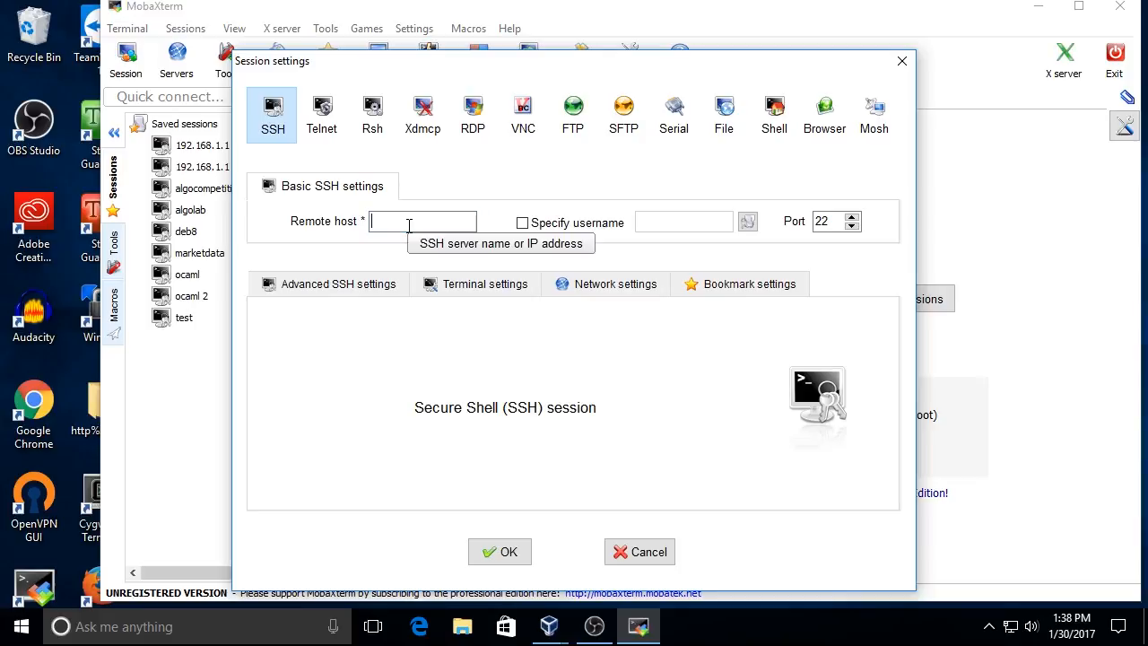
text(localhost)
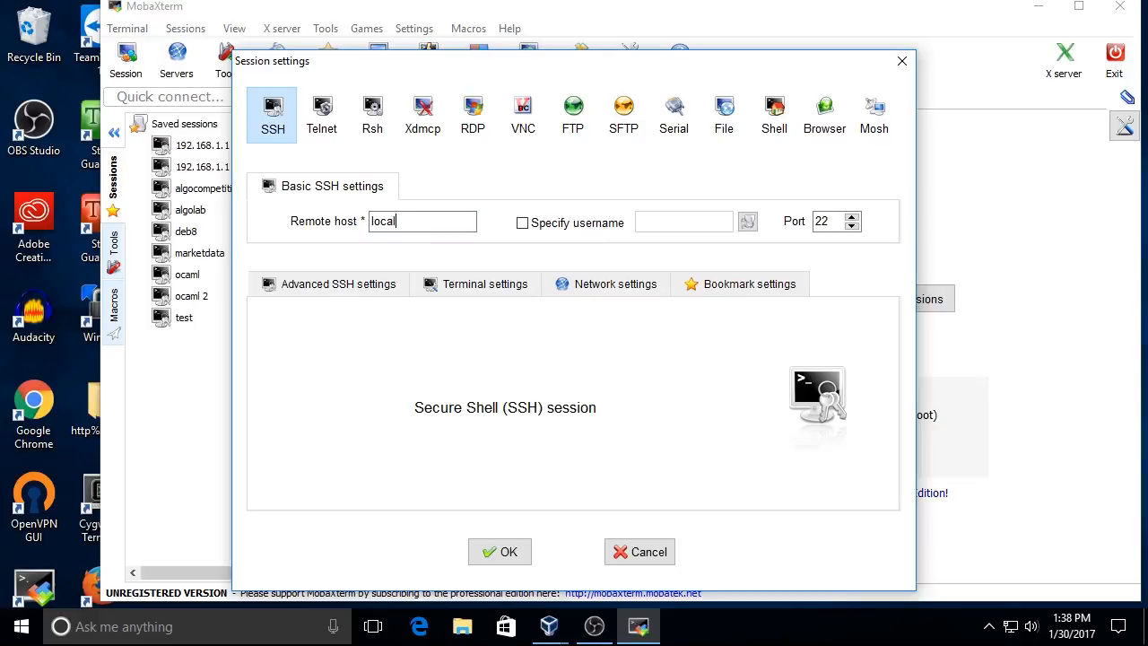
key(Tab)
key(space)
key(Tab)
text(user)
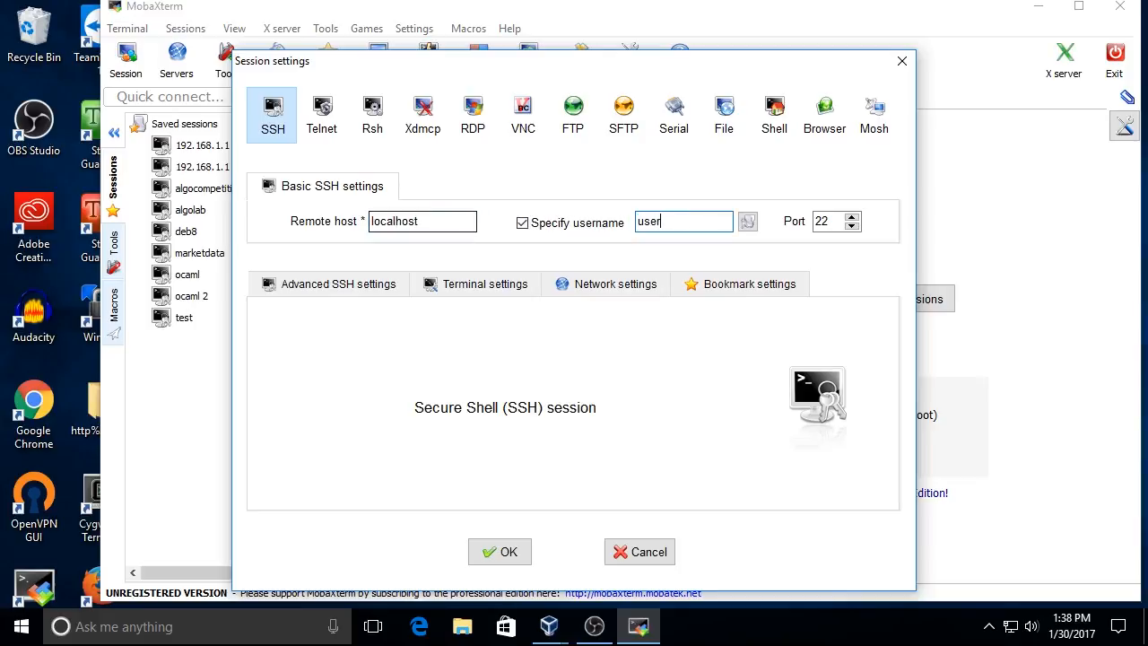
key(Tab)
key(Tab)
text(2204)
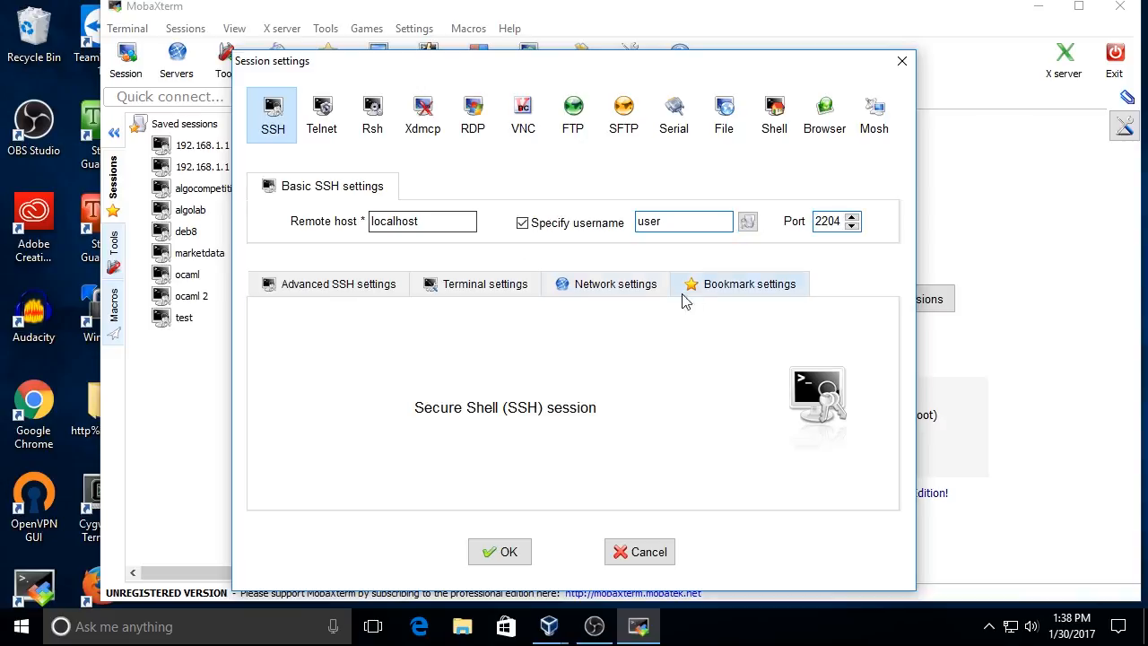
Name the SSH session debian (user) in its bookmark settings and connect to it
click(723, 285)
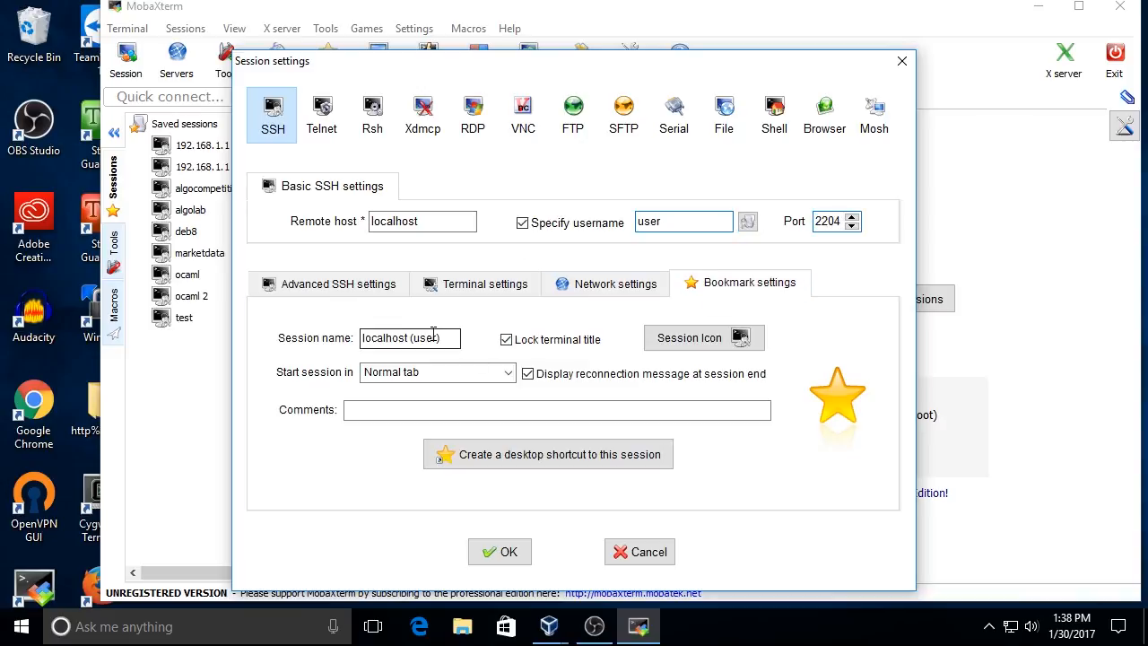
drag(409, 339, 325, 332)
text(debian)
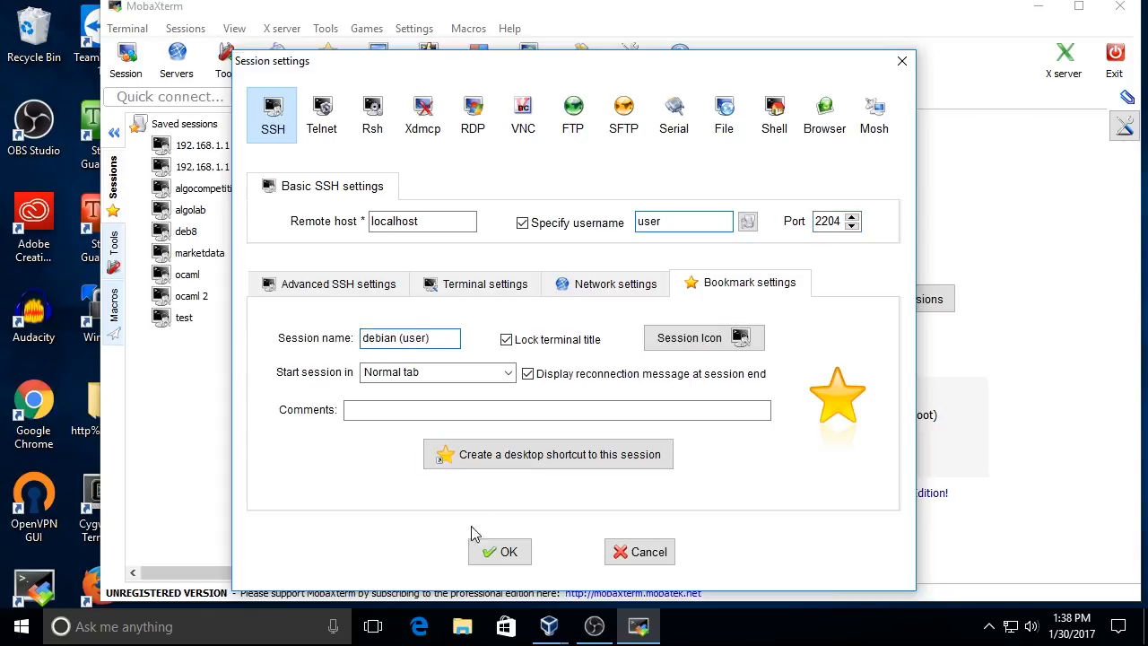
click(505, 553)
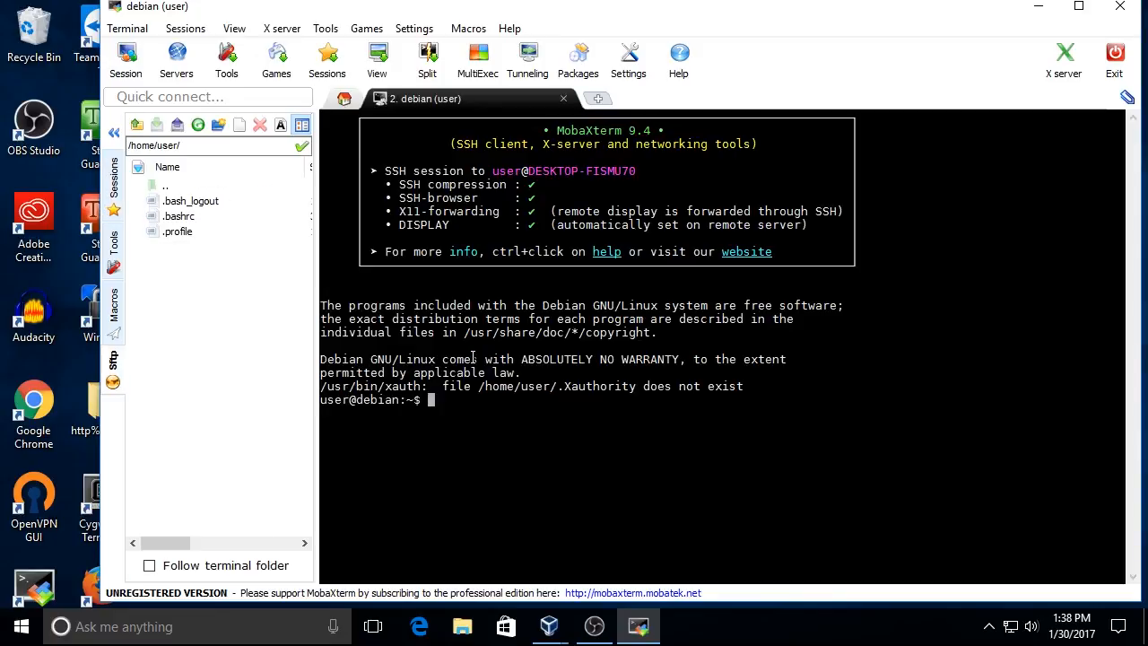
Test passwordless sudo by listing the root directory with "sudo ls /", and list the home directory's contents
text(sudo ls /)
key(Return)
text(ls)
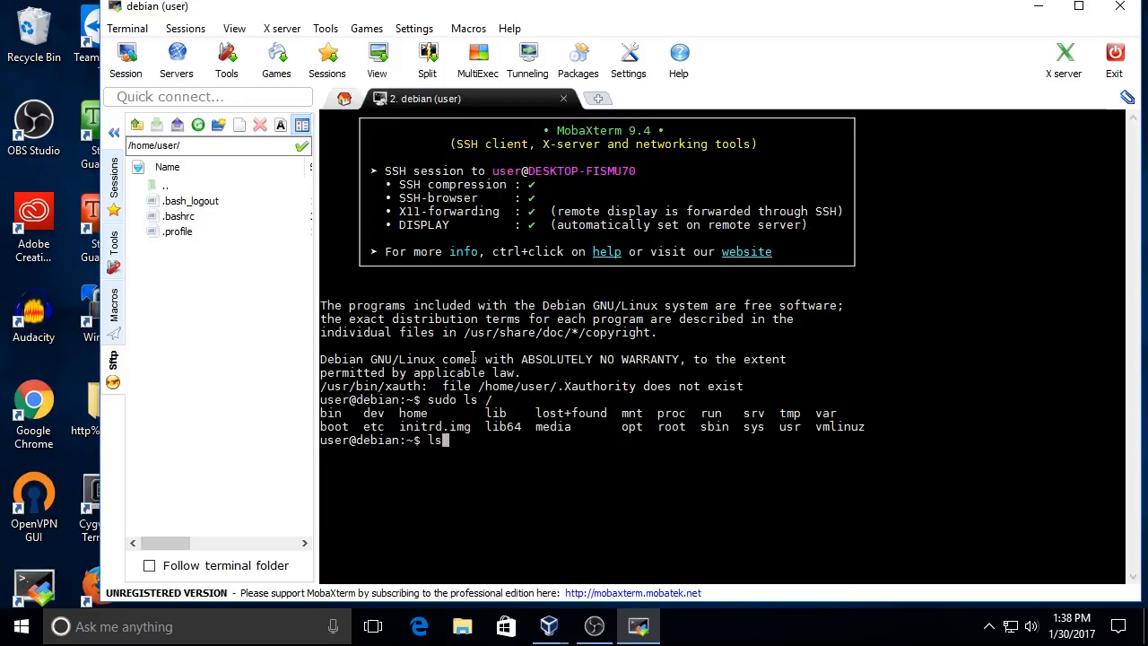
key(Return)
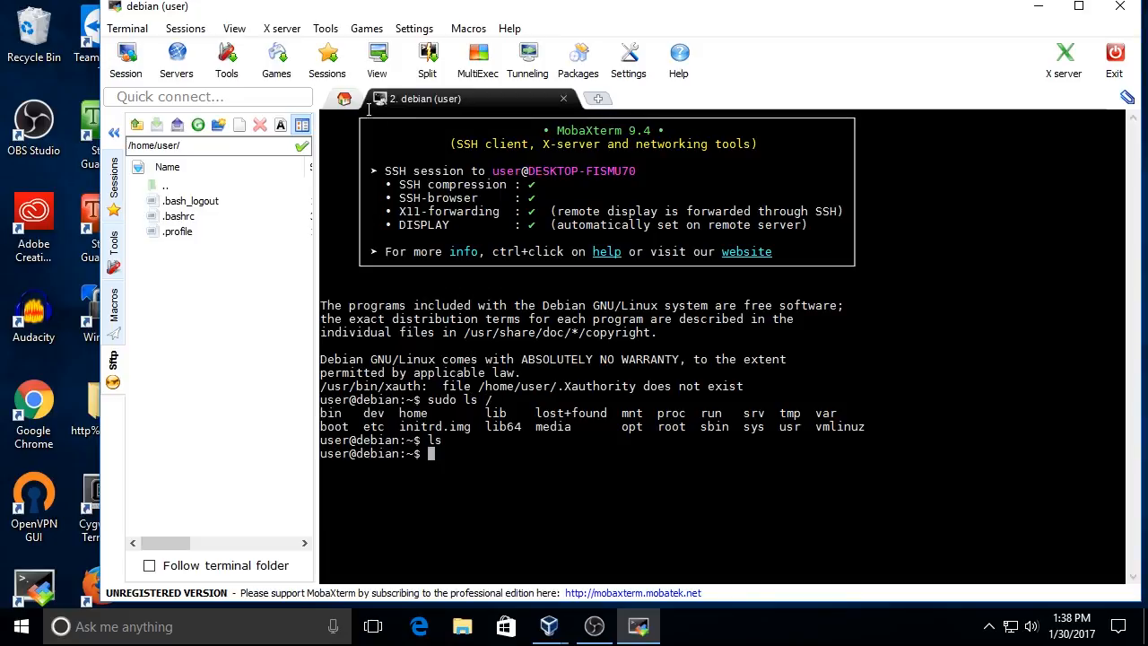
Upload the id_rsa file from the local .ssh folder to /home/user and move it into a new .ssh directory there
click(178, 126)
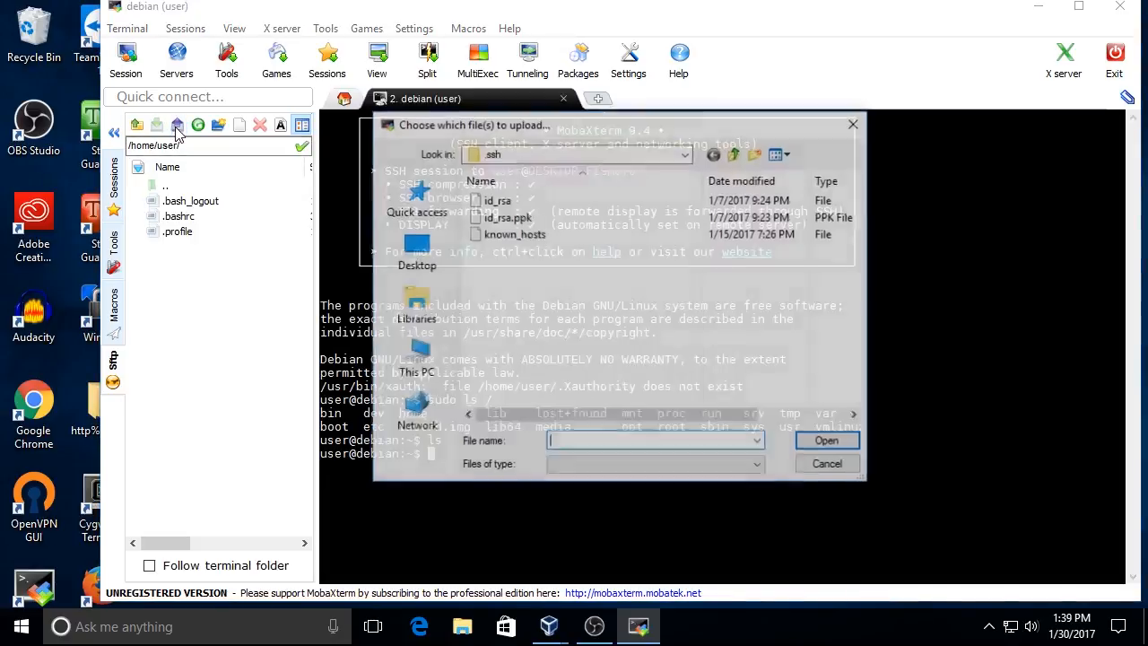
double_click(495, 202)
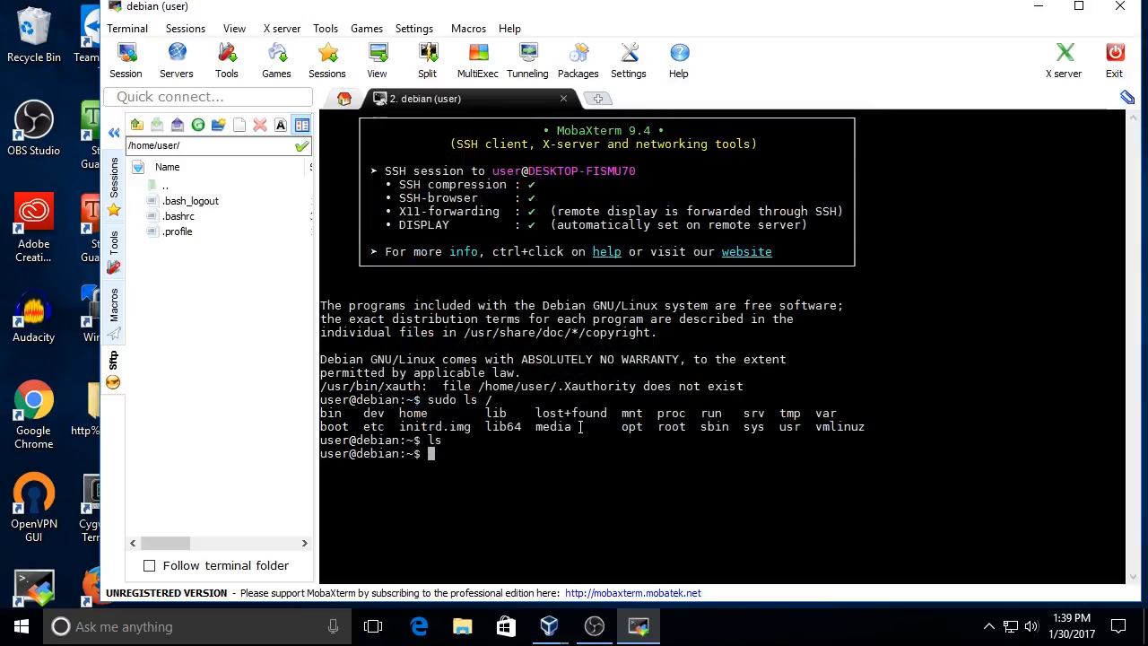
text(mkdir .ssh)
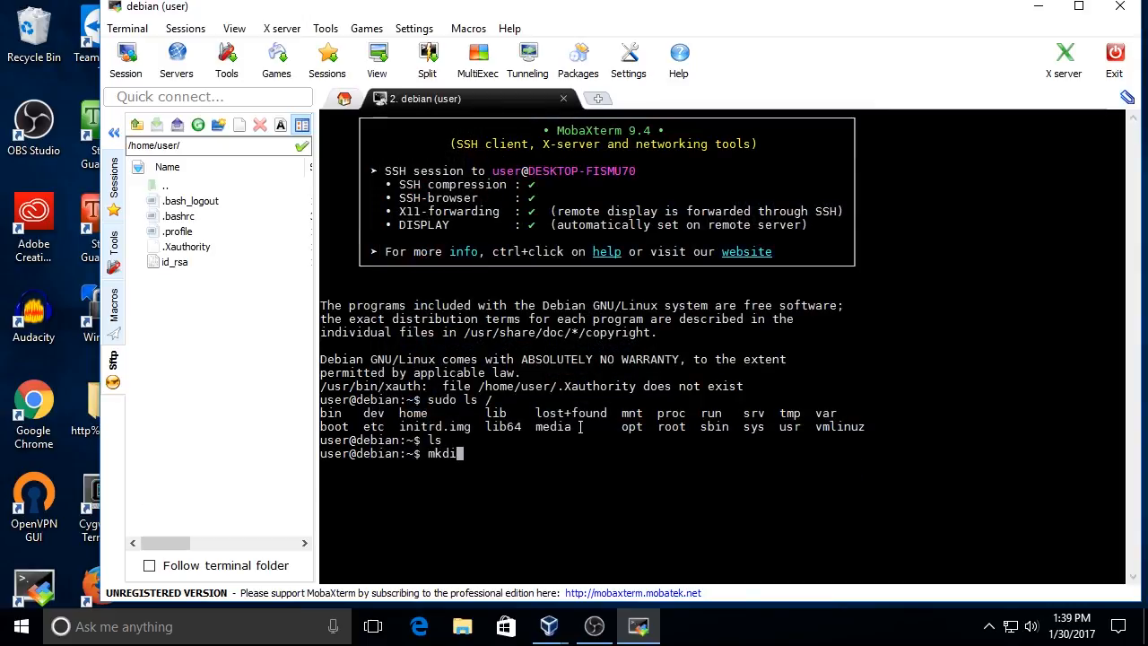
key(Return)
text(mv id_rsa )
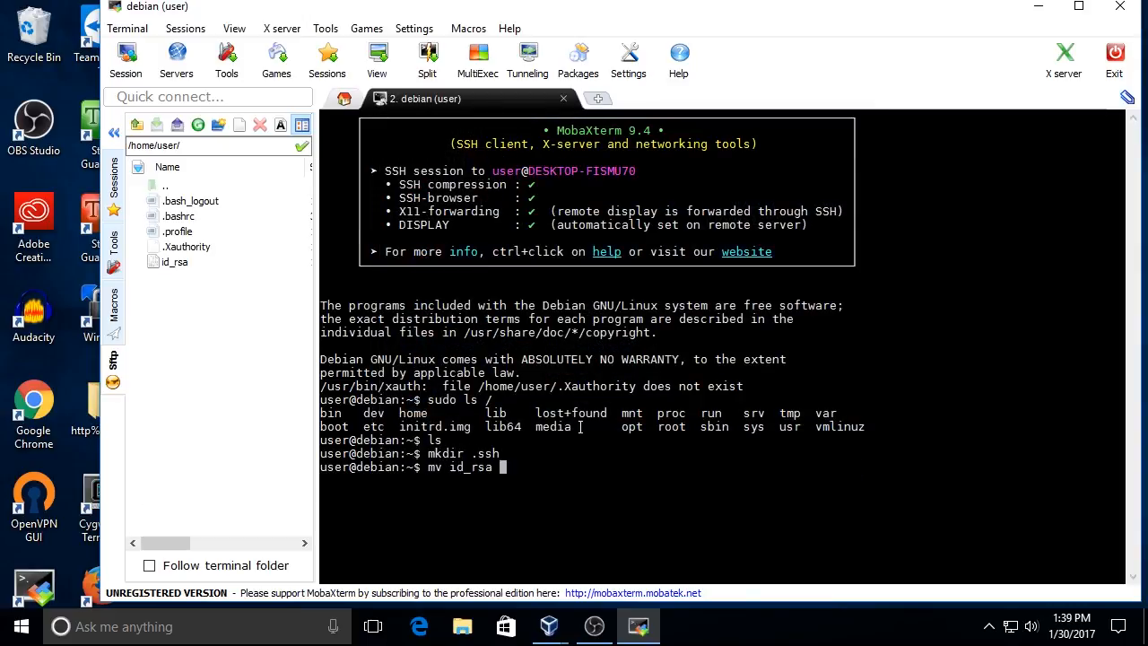
text(.ssh)
key(Return)
Change into the .ssh directory and set the permissions of id_rsa to 600
text(cd .ssh)
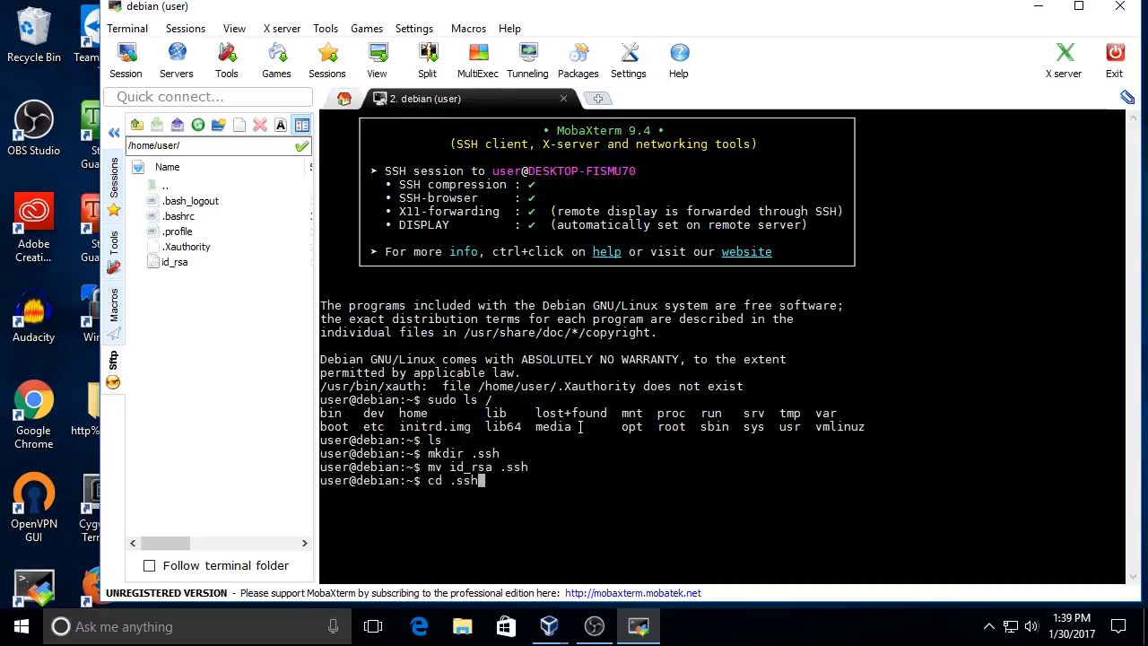
key(Return)
text(chmod)
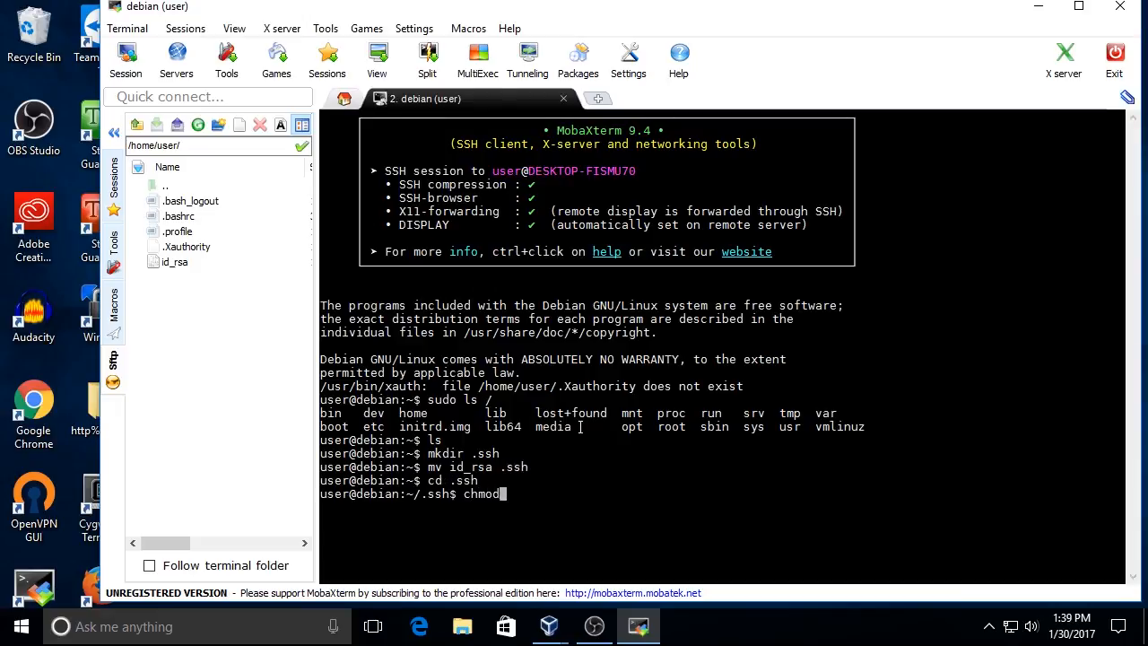
text( 600 id_rsa)
key(Return)
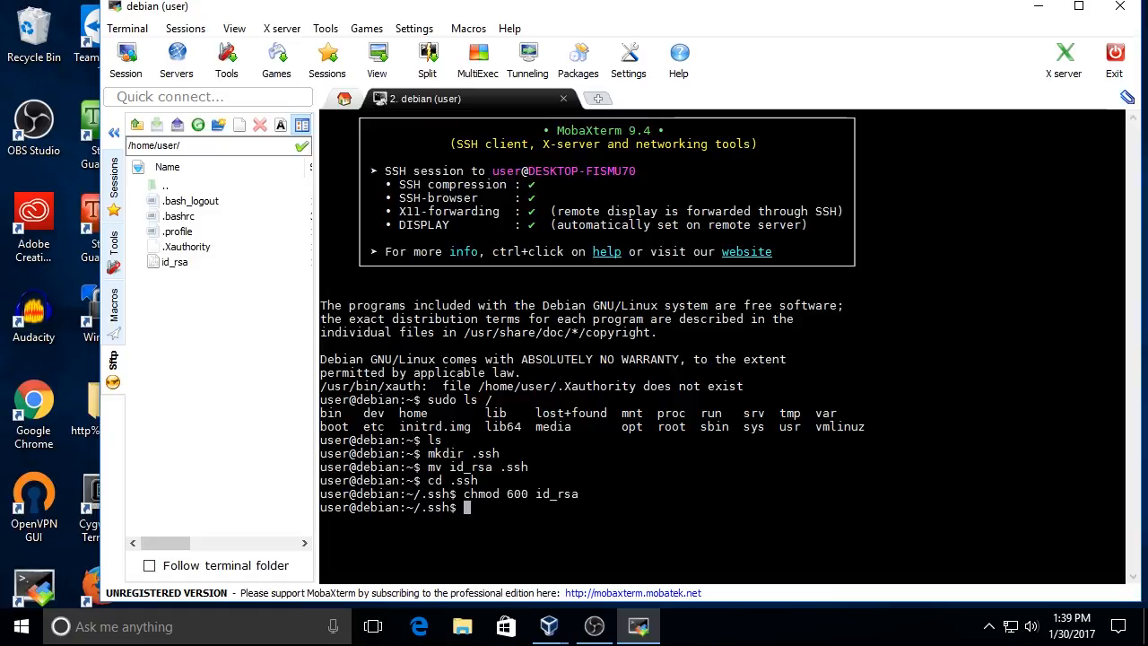
key(alt+Tab)
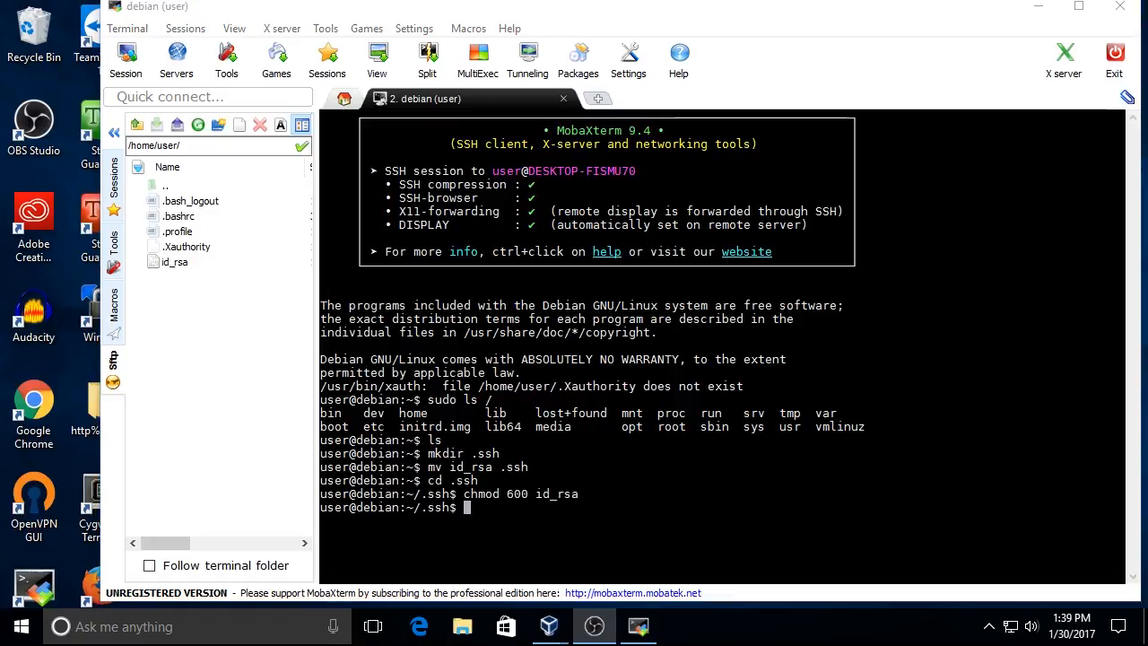